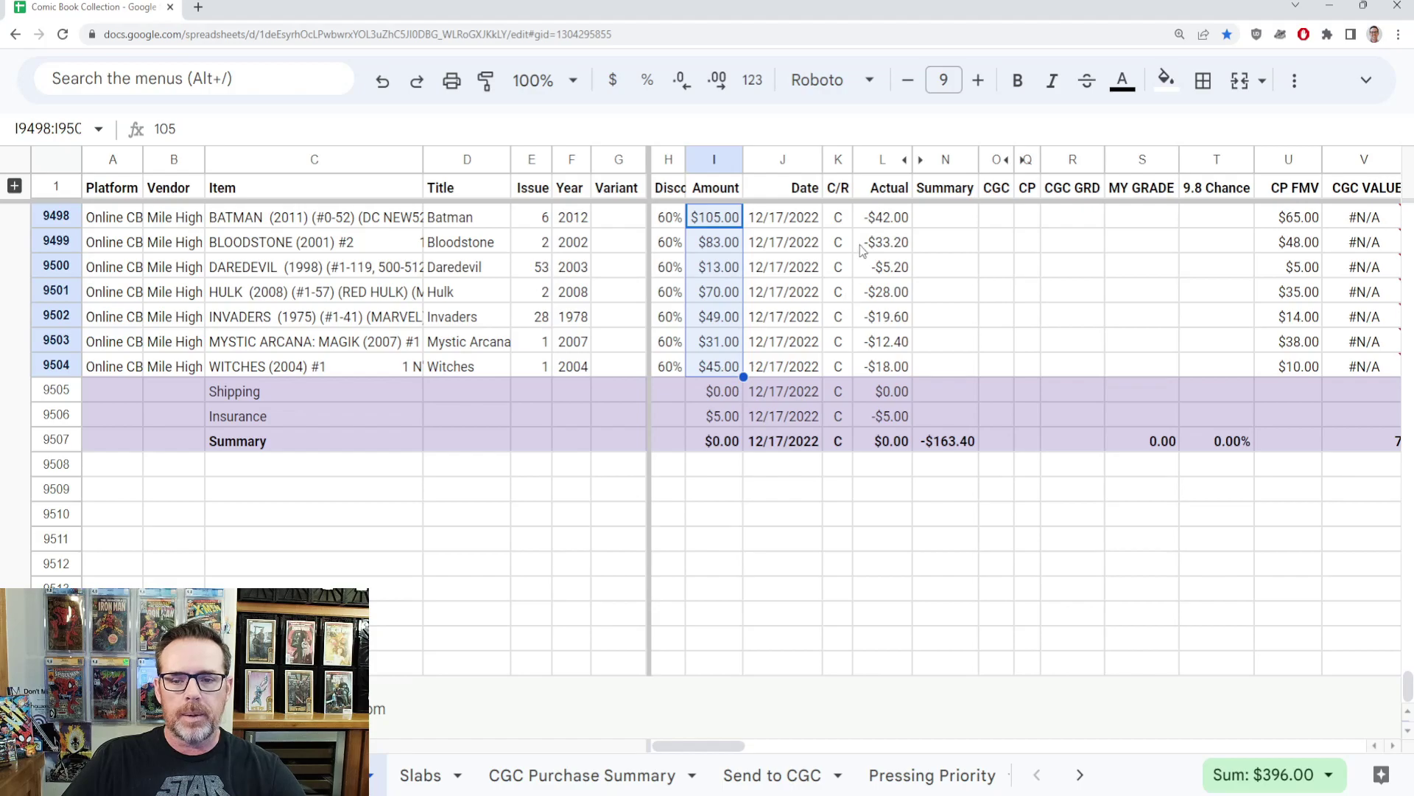
Check the sum of the Actual costs in L9498:L9504 and review the Bloodstone row's CP FMV value
{"action": "left_click_drag", "start_coordinate": [887, 218], "coordinate": [899, 370]}
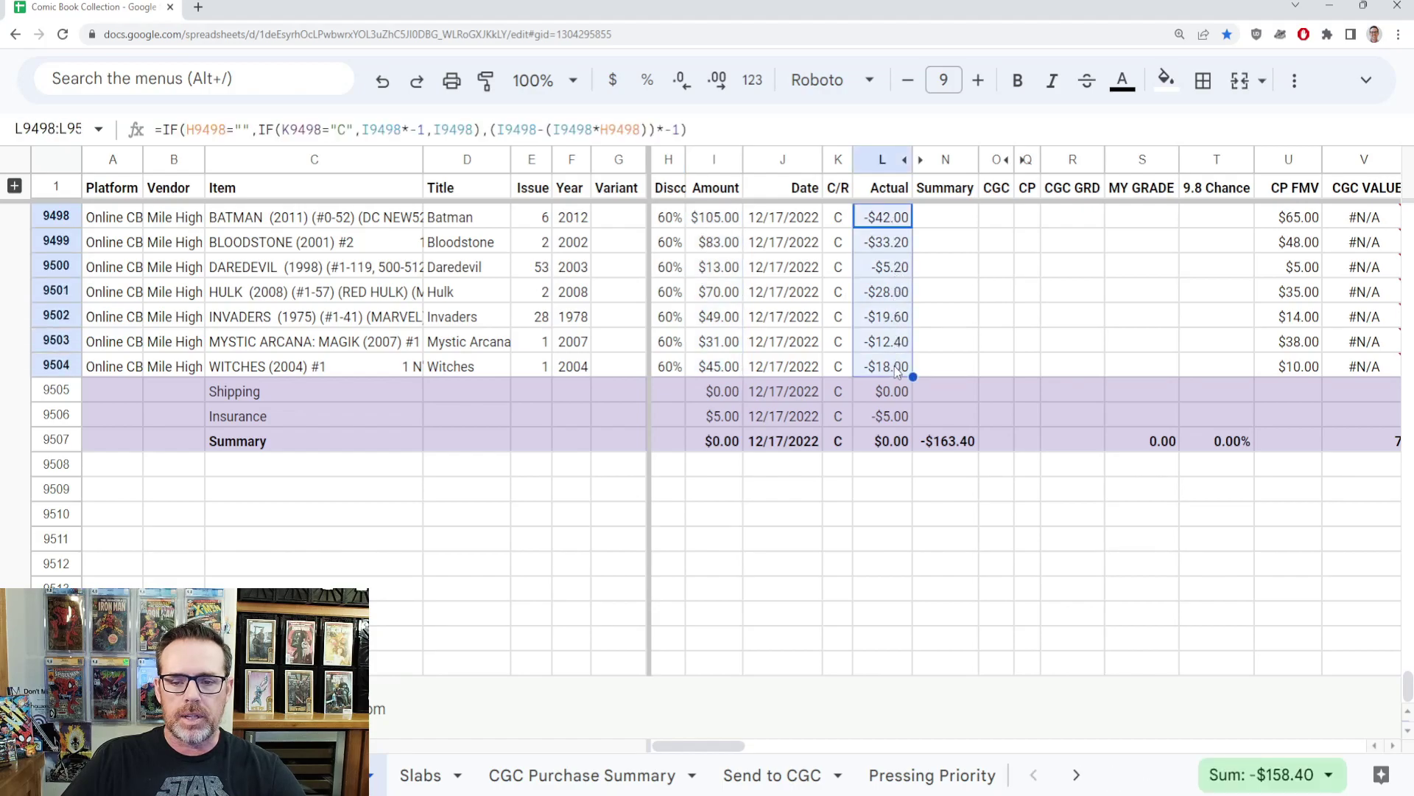
{"action": "left_click", "coordinate": [899, 298]}
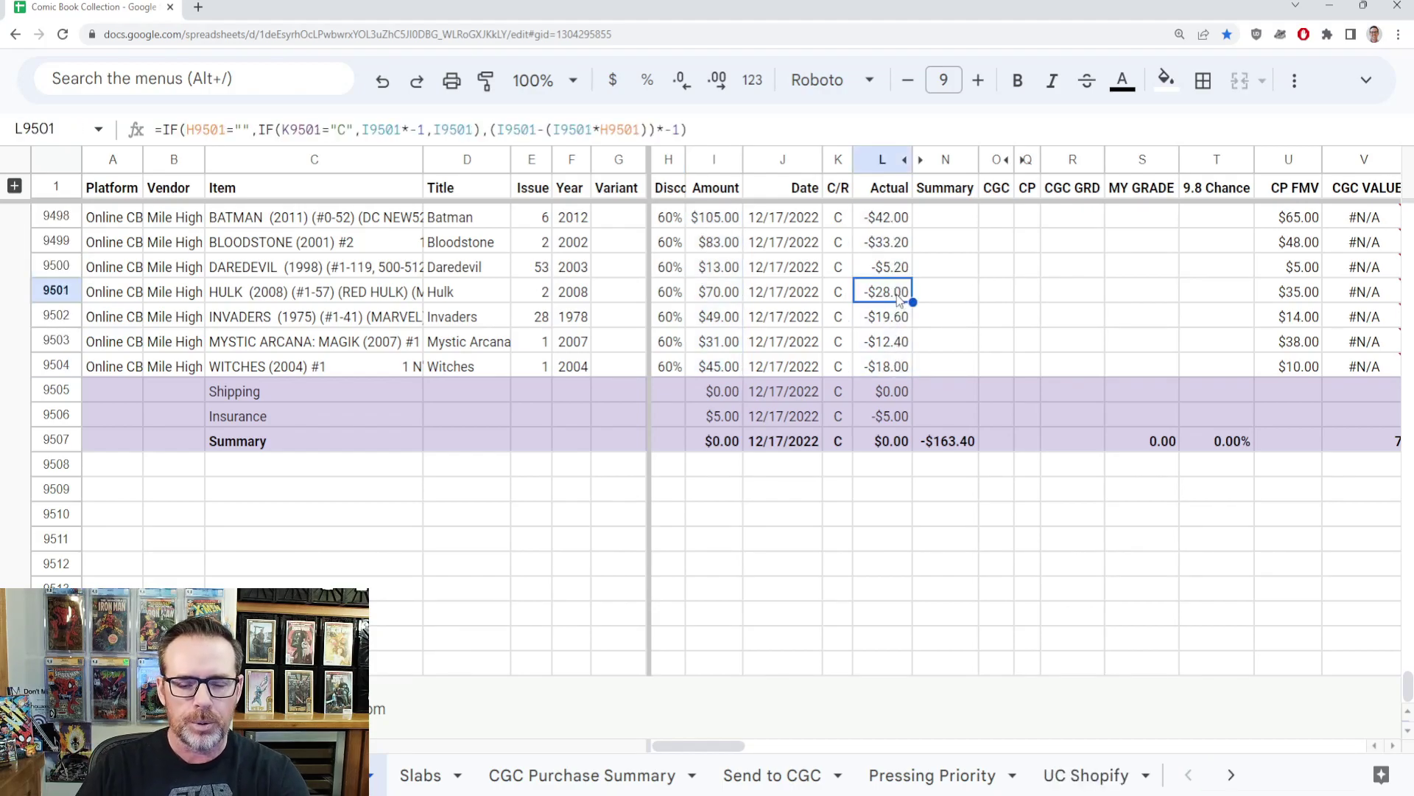
{"action": "left_click", "coordinate": [932, 243]}
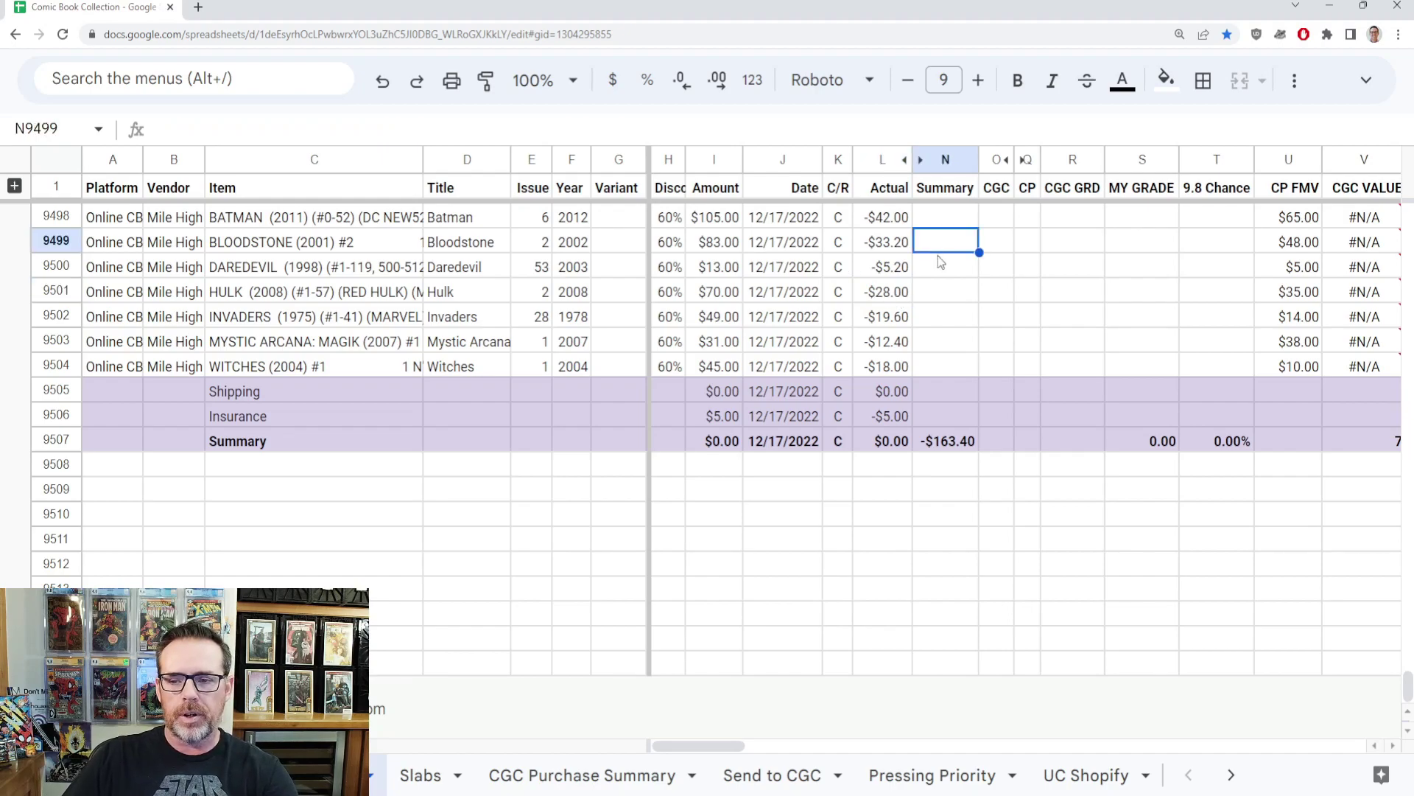
{"action": "key", "text": "Right"}
{"action": "key", "text": "Right"}
{"action": "key", "text": "Right"}
{"action": "key", "text": "Right"}
{"action": "key", "text": "Right"}
{"action": "key", "text": "Right"}
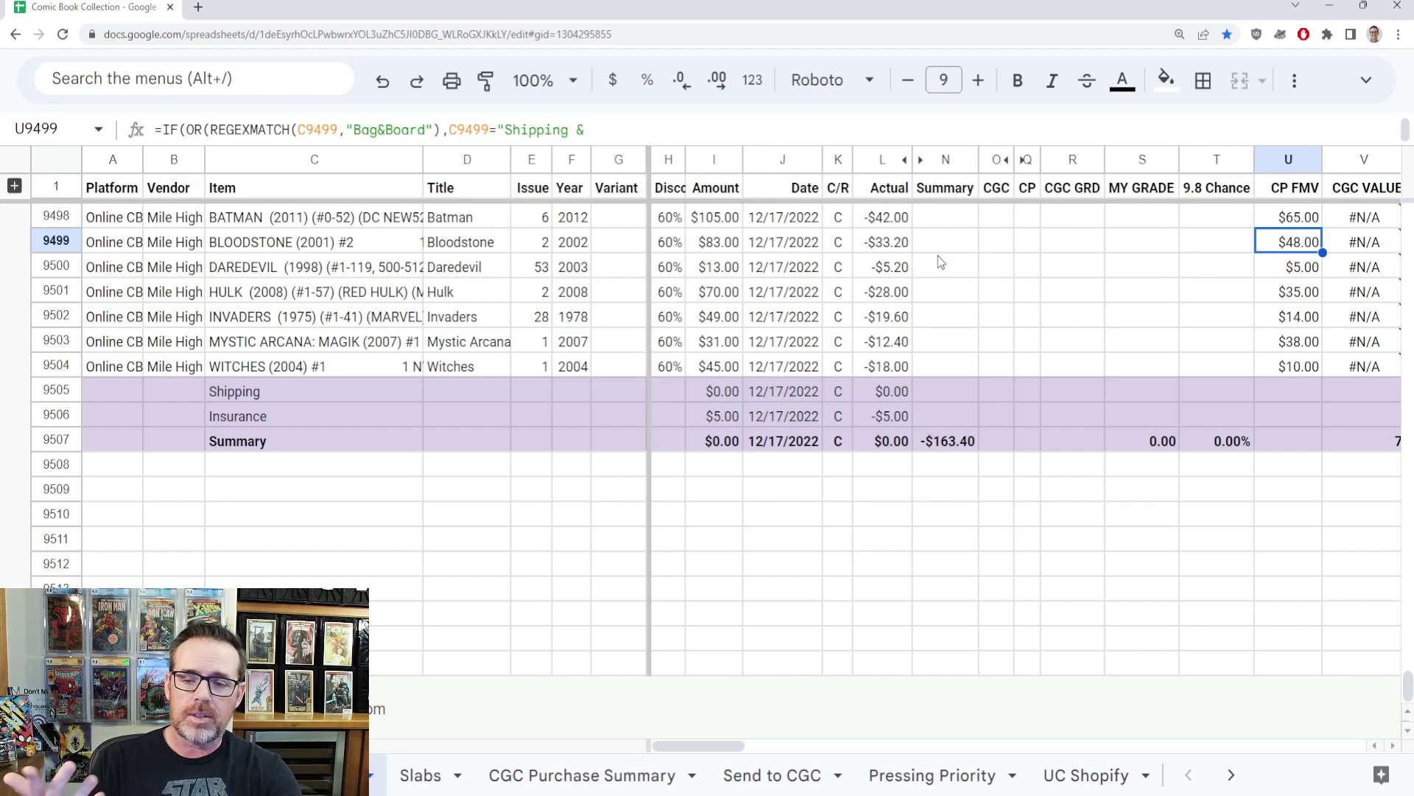
Review the Batman row's CP FMV, TOTAL COST and RAW VALUE figures and their formulas
{"action": "left_click", "coordinate": [1267, 219]}
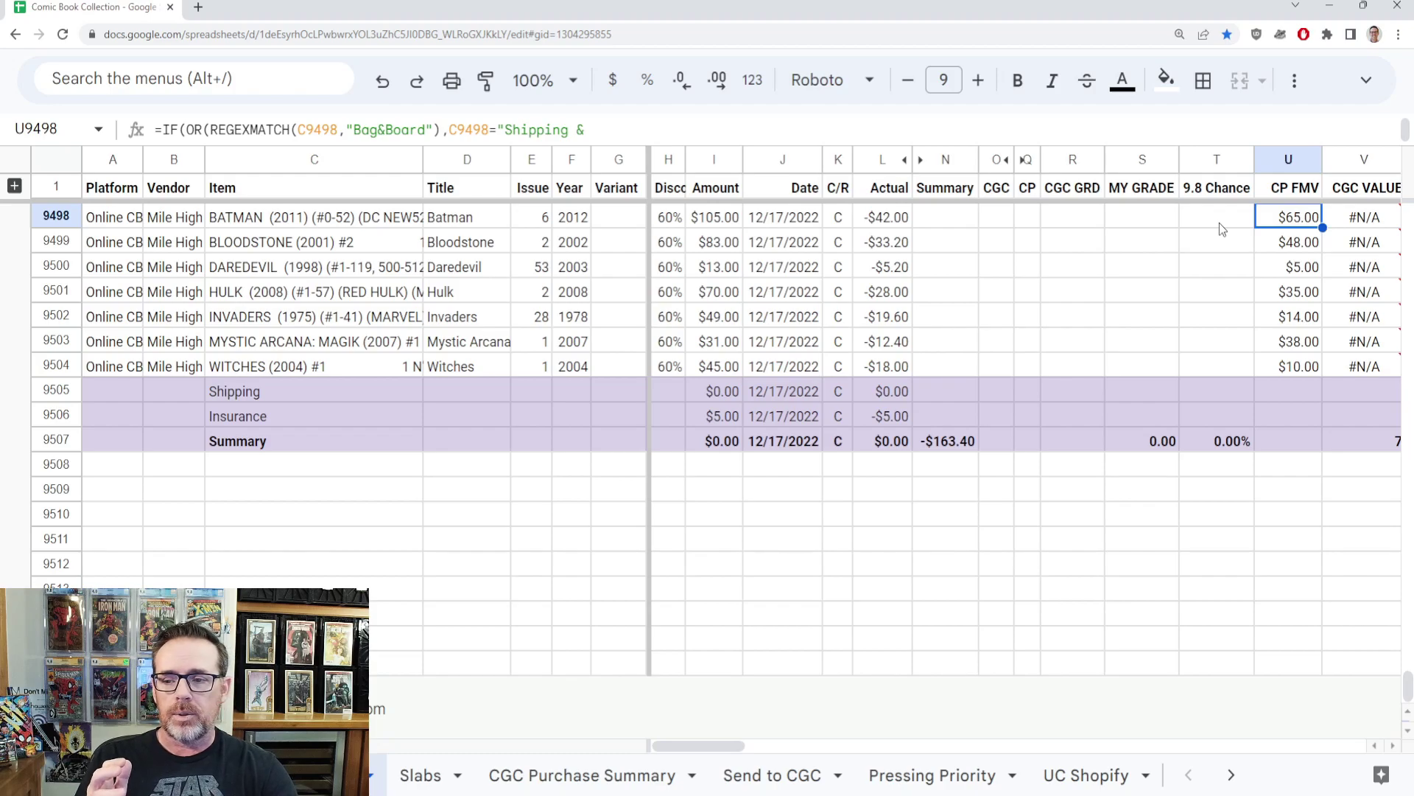
{"action": "key", "text": "Right"}
{"action": "key", "text": "Right"}
{"action": "key", "text": "Right"}
{"action": "key", "text": "Right"}
{"action": "key", "text": "Right"}
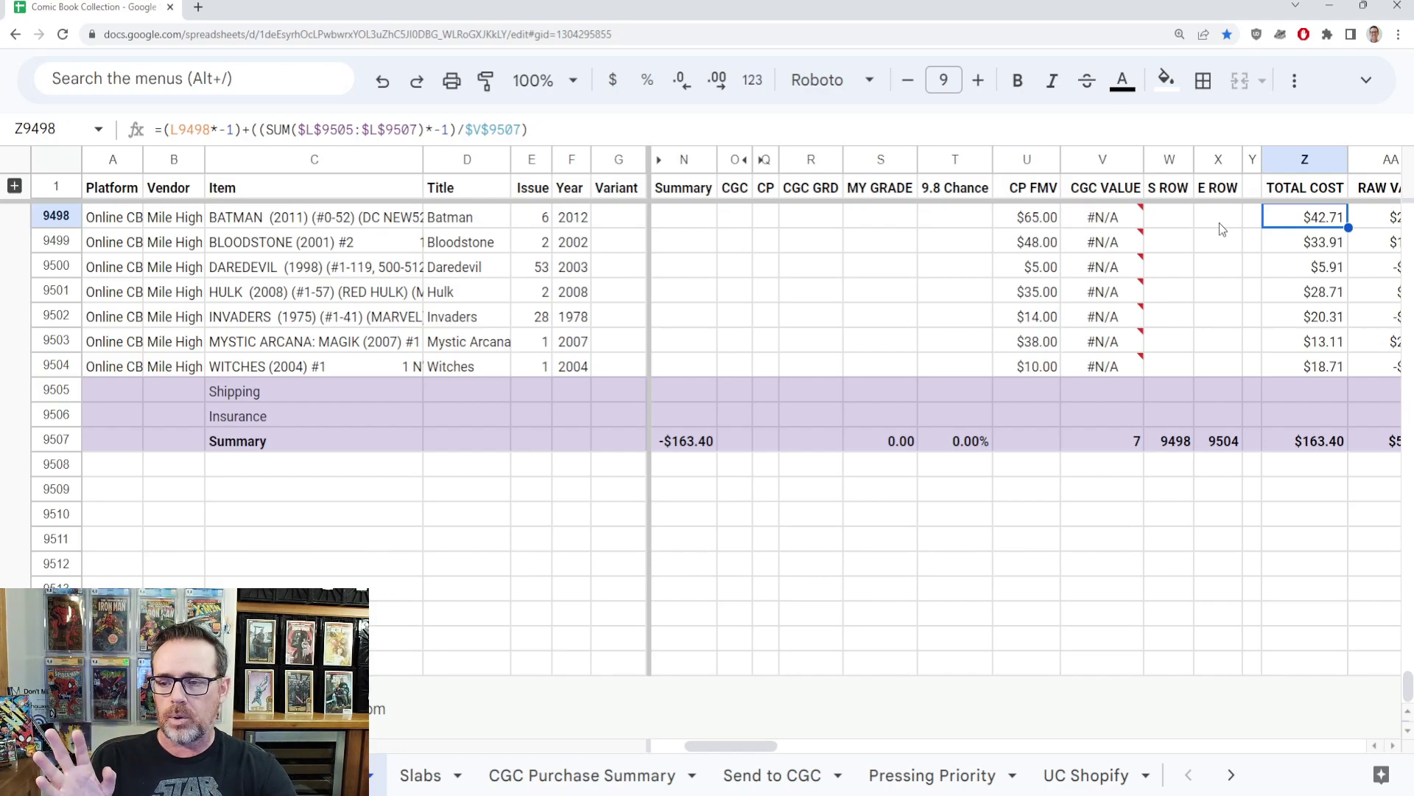
{"action": "key", "text": "Right"}
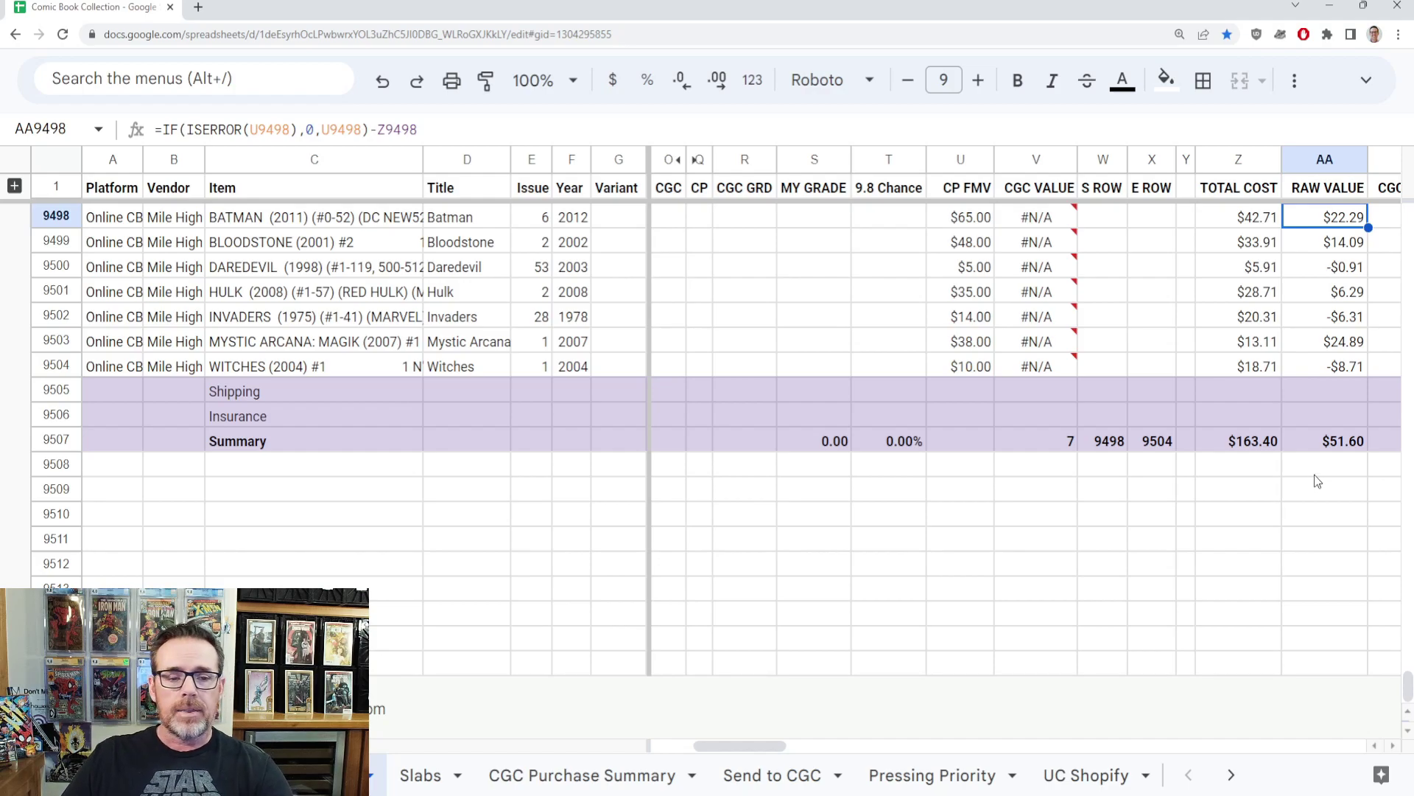
Compare the RAW VALUE results of the individual comics in AA9498:AA9504 with their total costs
{"action": "left_click", "coordinate": [1337, 344]}
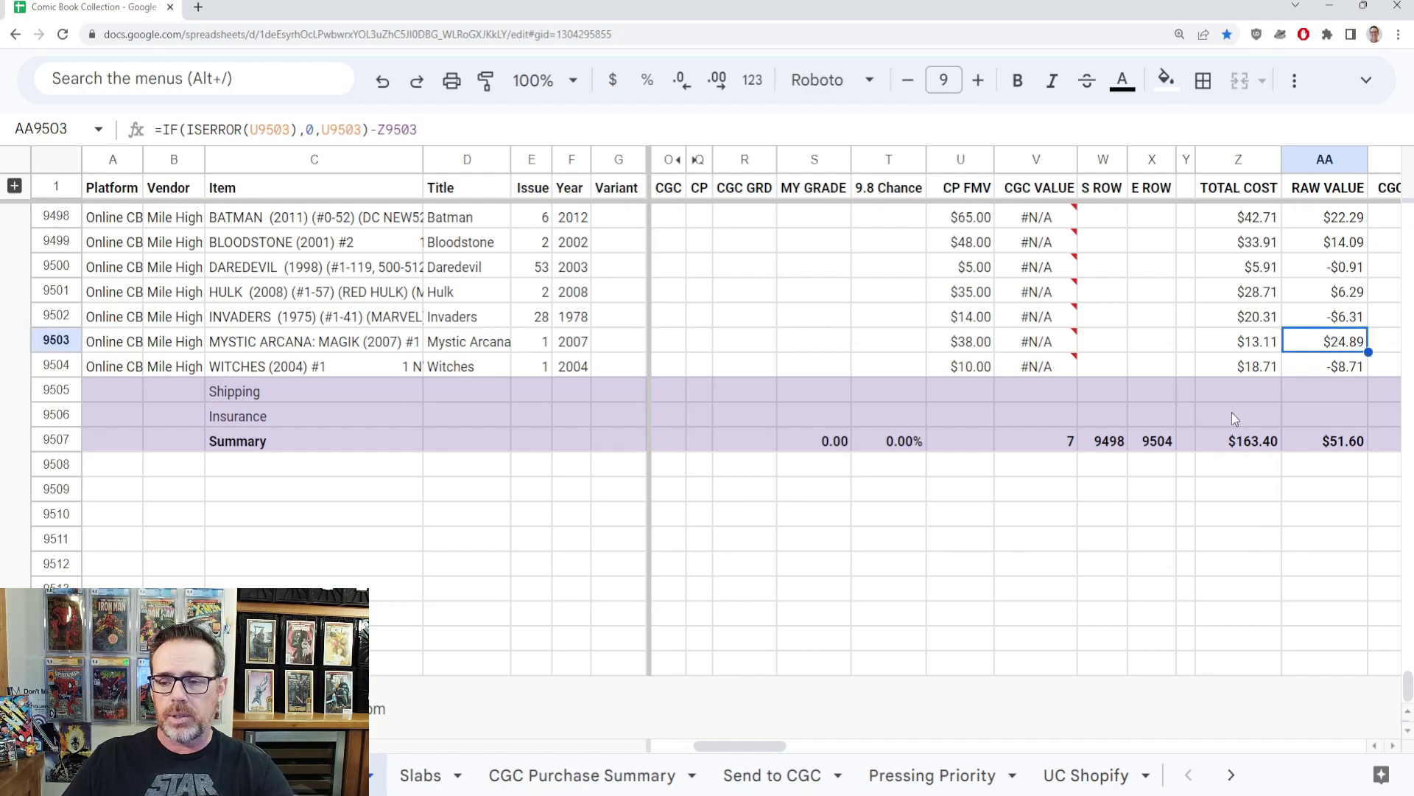
{"action": "left_click", "coordinate": [1243, 344]}
{"action": "left_click", "coordinate": [1294, 348]}
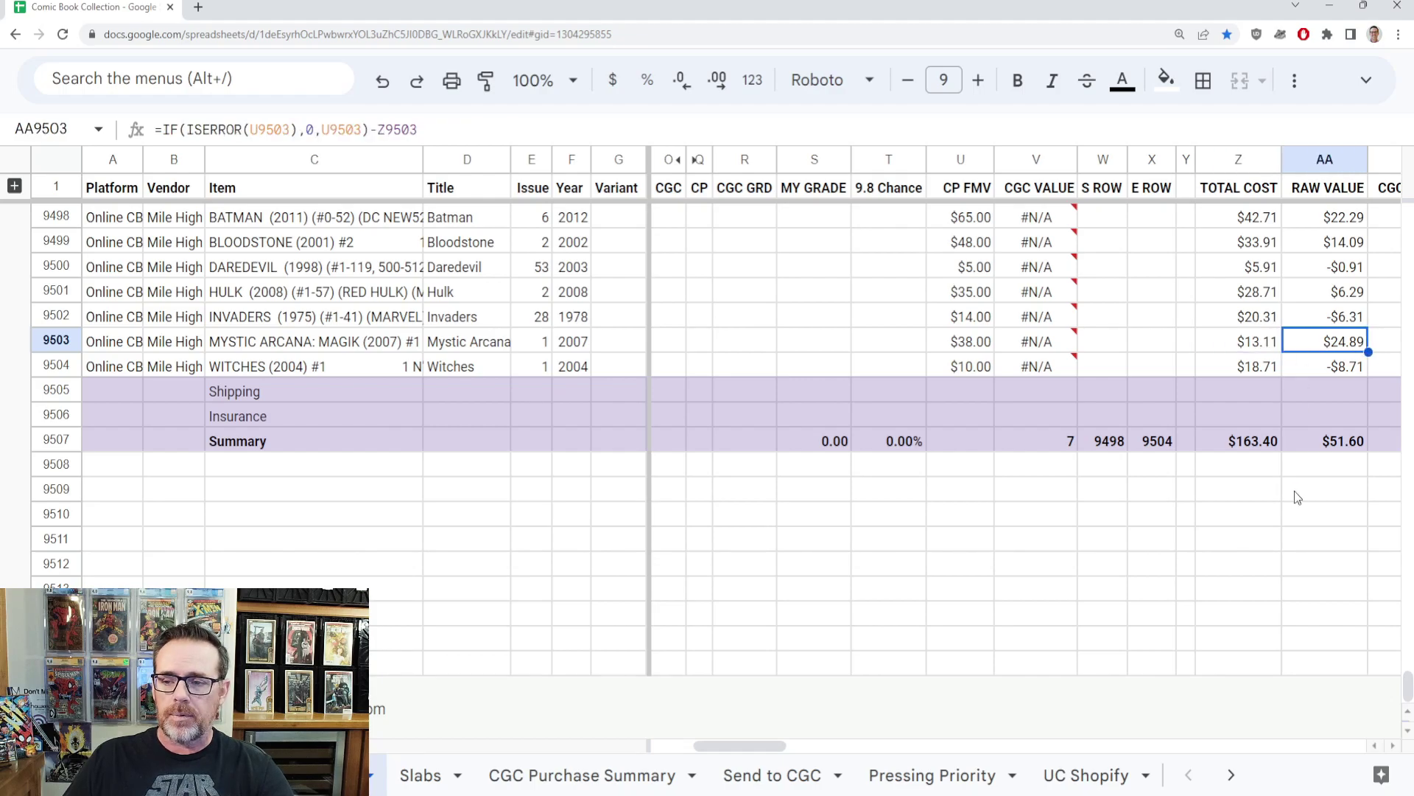
{"action": "left_click", "coordinate": [1348, 218]}
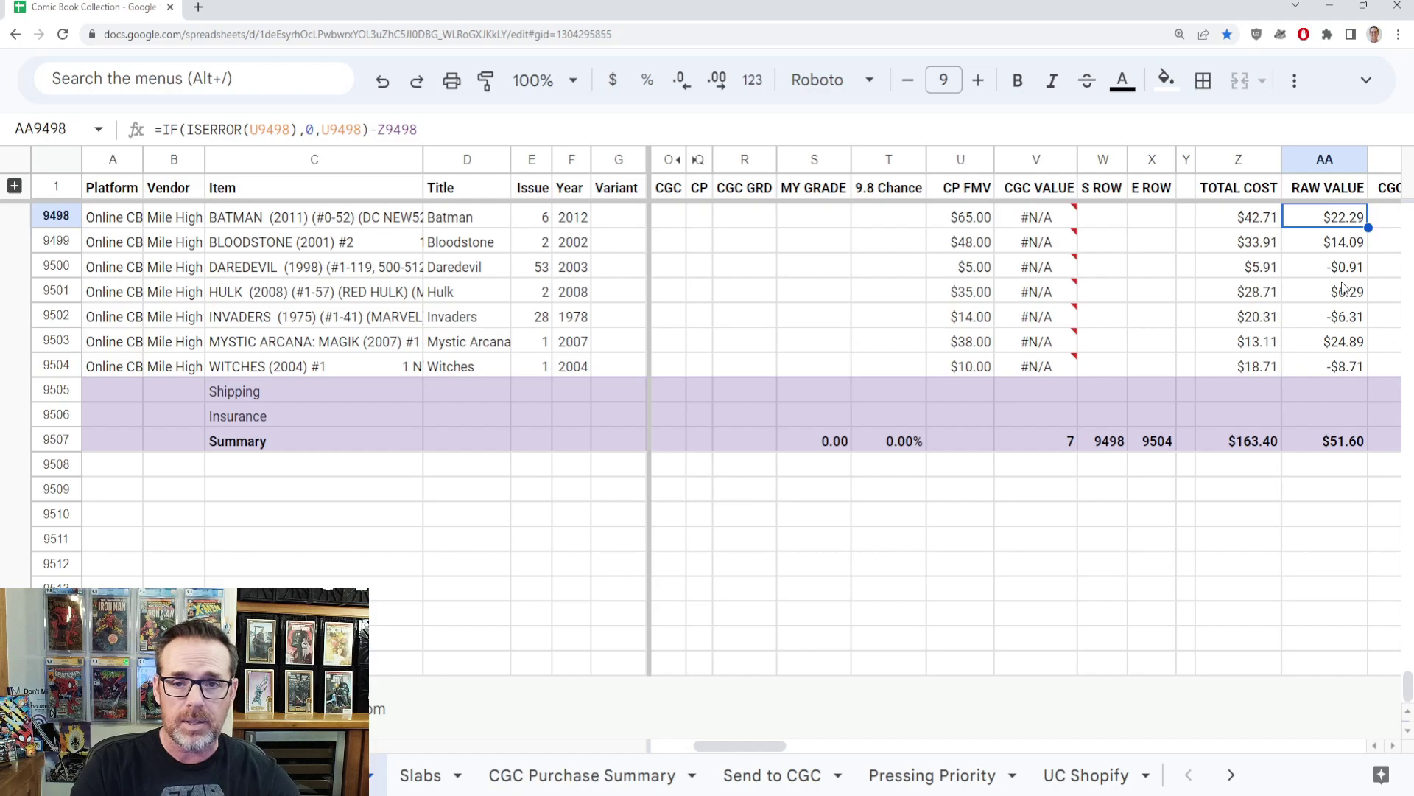
{"action": "key", "text": "Down"}
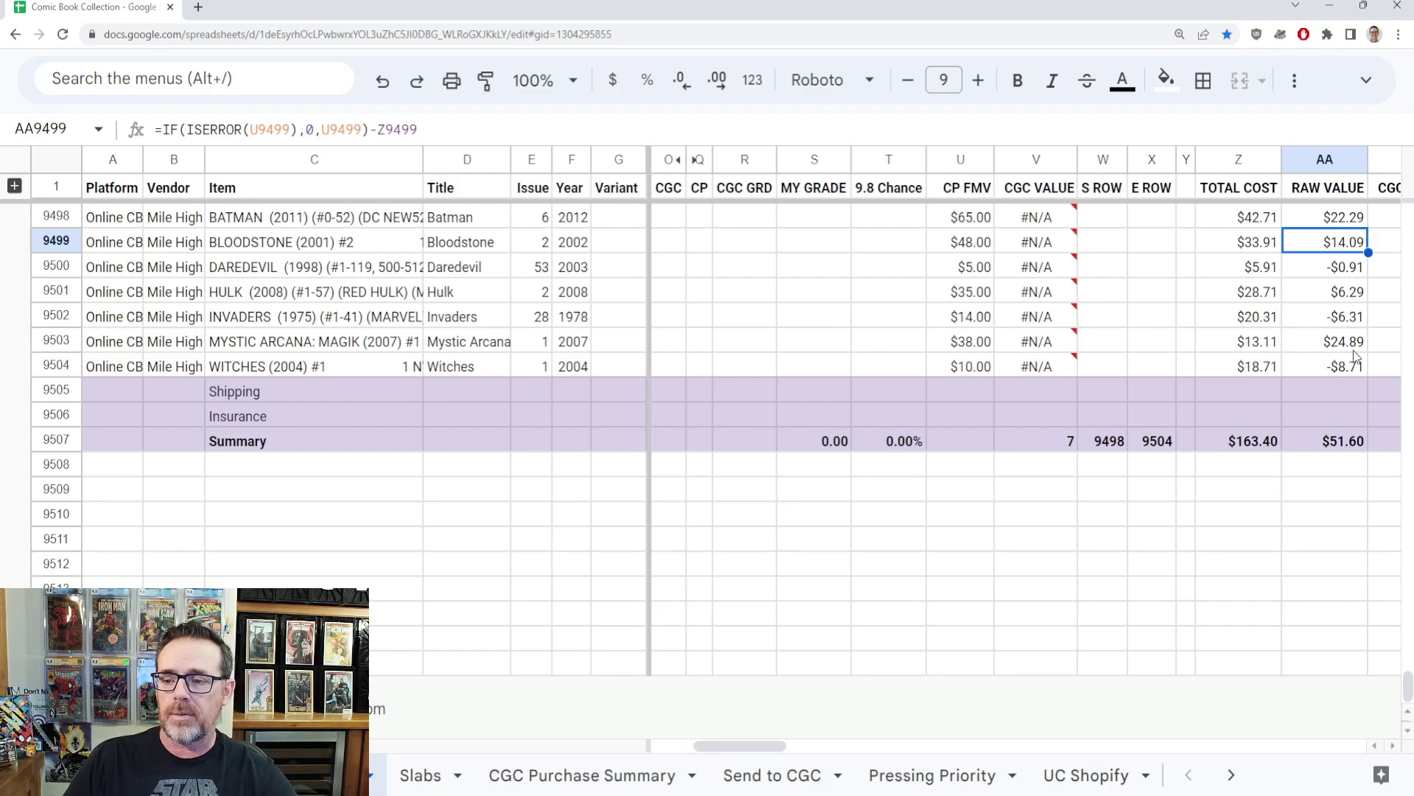
{"action": "left_click", "coordinate": [1327, 369]}
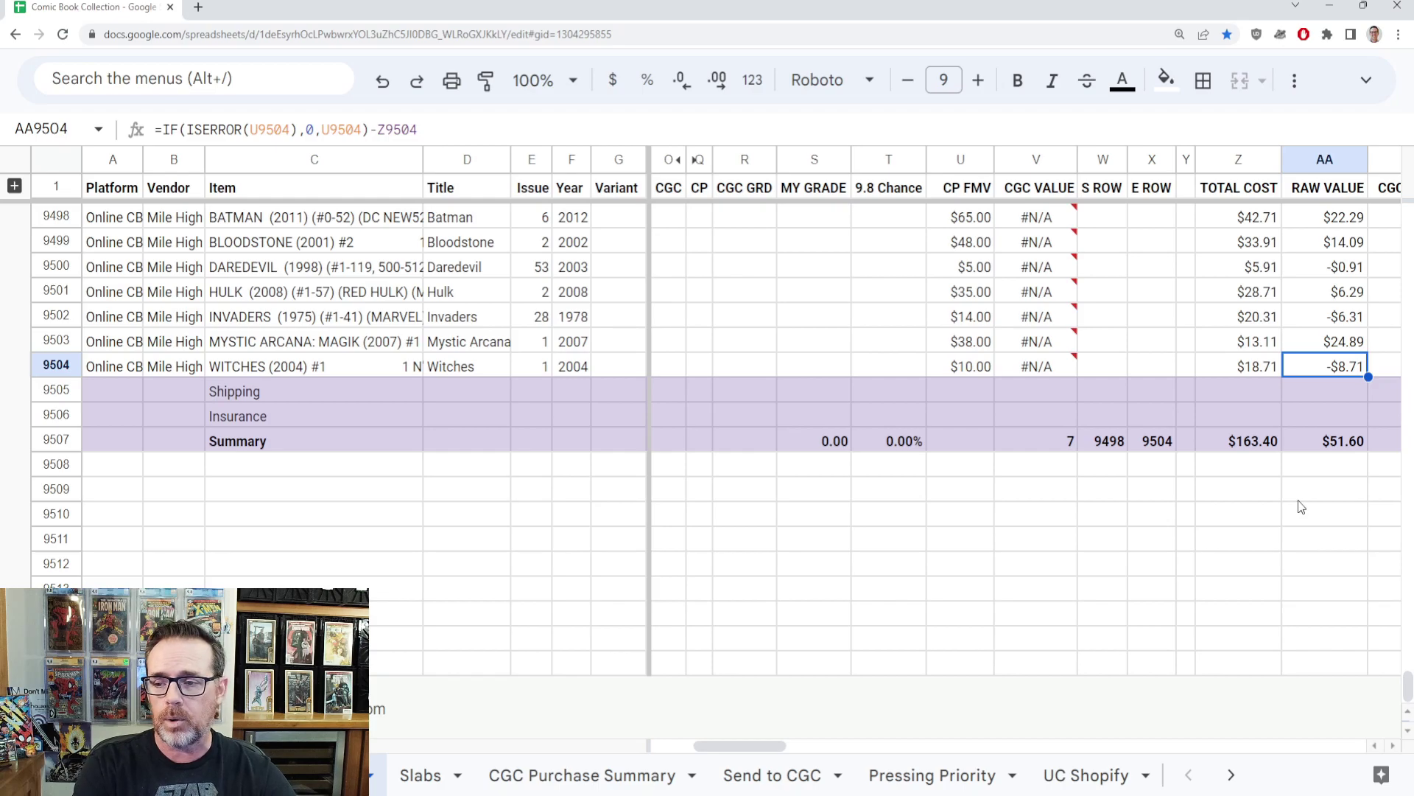
{"action": "left_click", "coordinate": [1337, 321]}
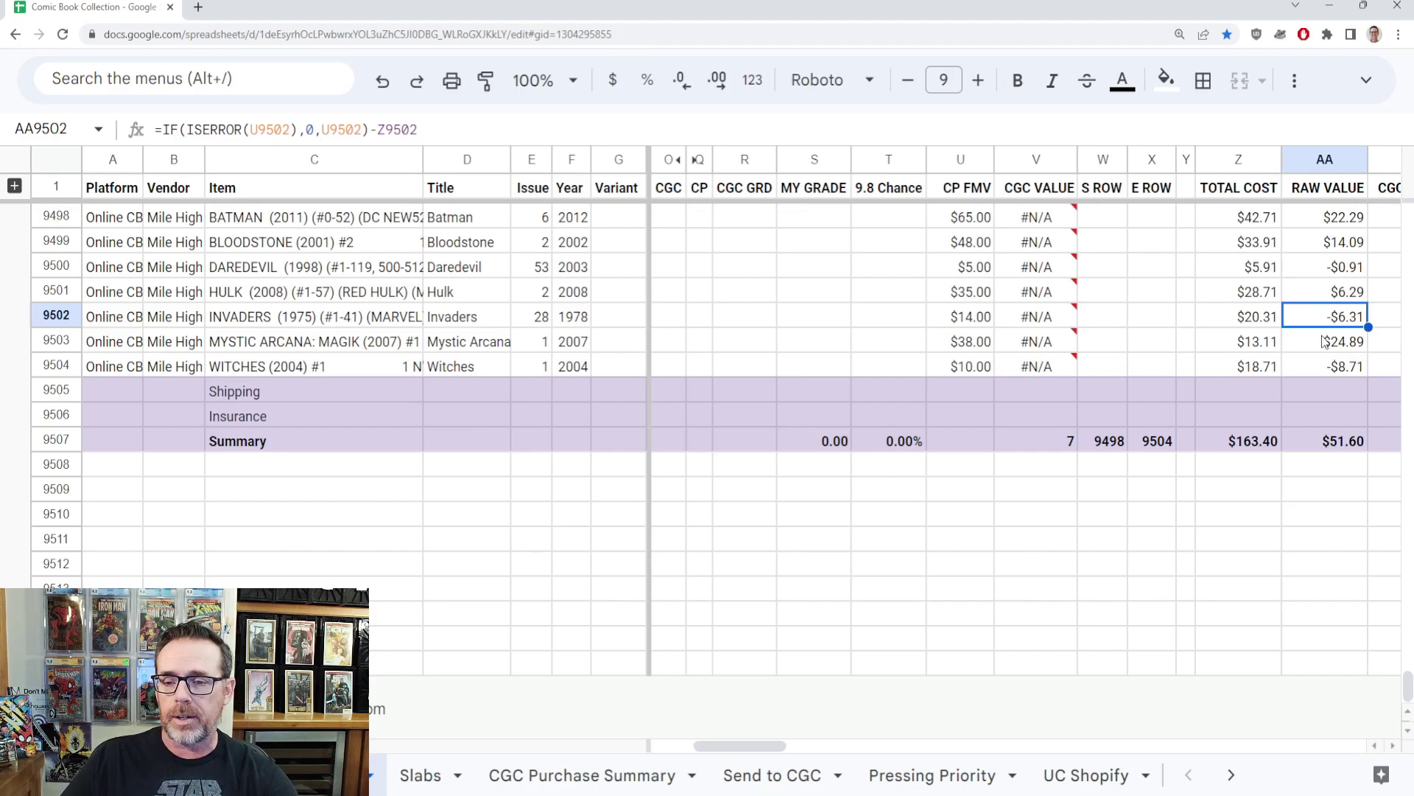
Enter a MY GRADE of 9.4 for all seven comics in S9498:S9504
{"action": "left_click", "coordinate": [807, 221]}
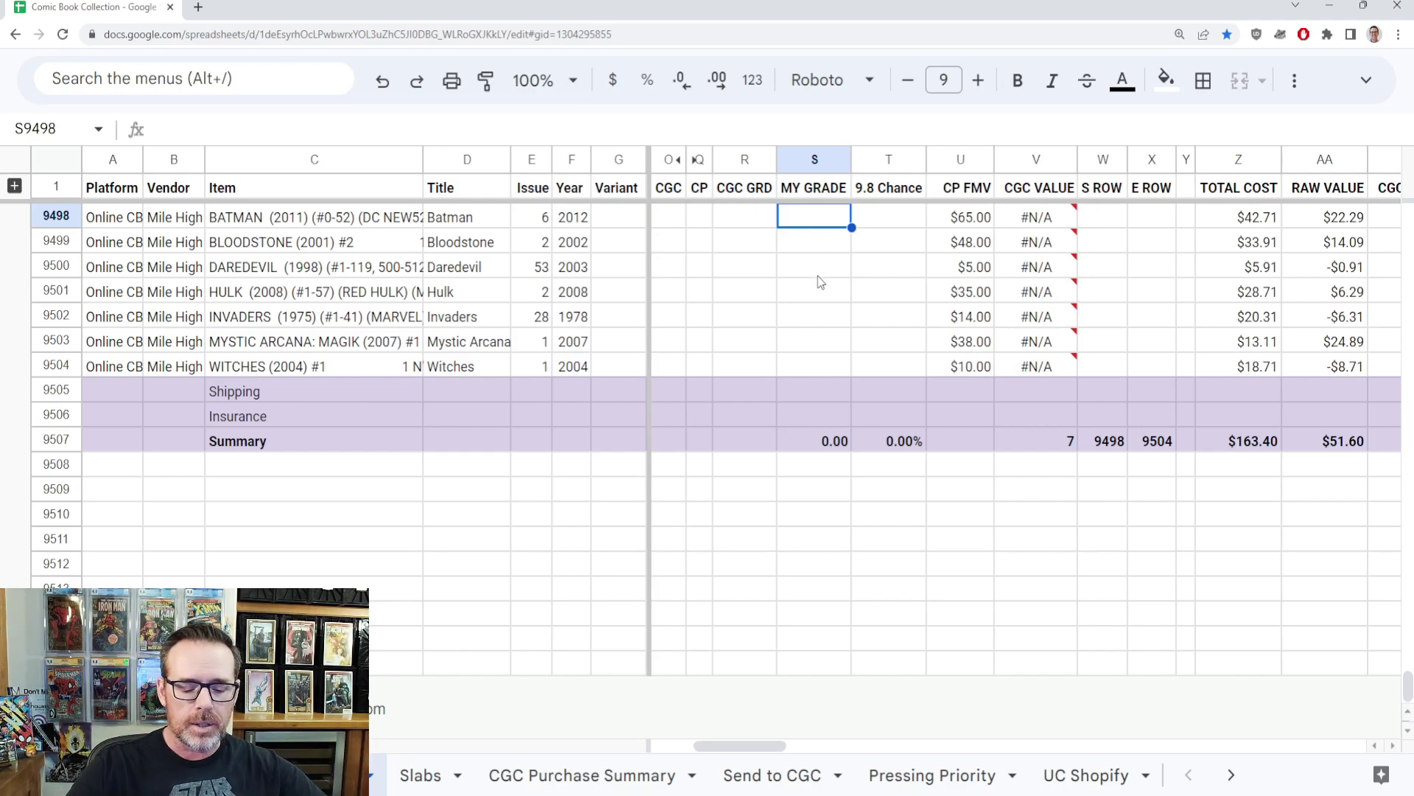
{"action": "type", "text": "9."}
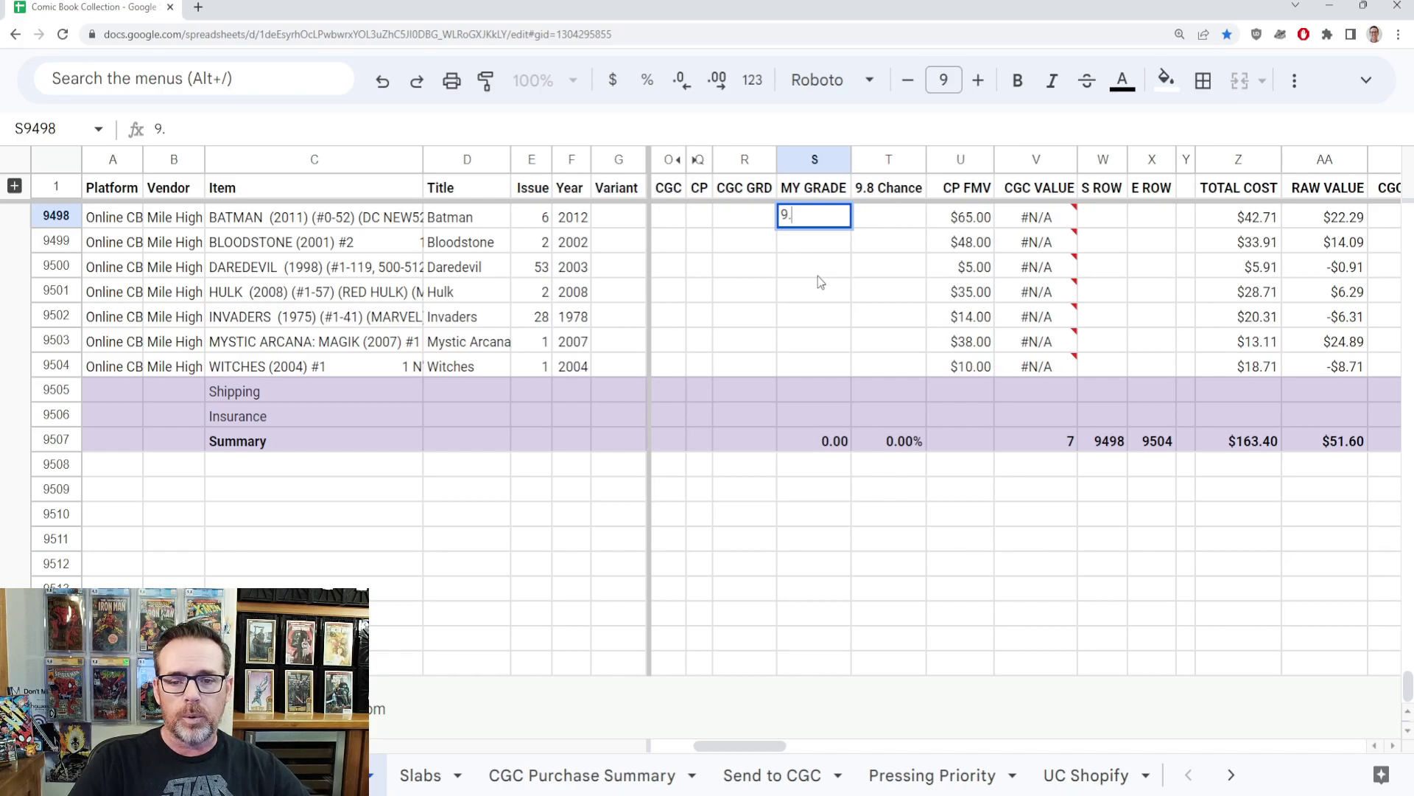
{"action": "type", "text": "4"}
{"action": "key", "text": "ctrl+Return"}
{"action": "left_click_drag", "start_coordinate": [829, 221], "coordinate": [828, 356]}
{"action": "key", "text": "ctrl+d"}
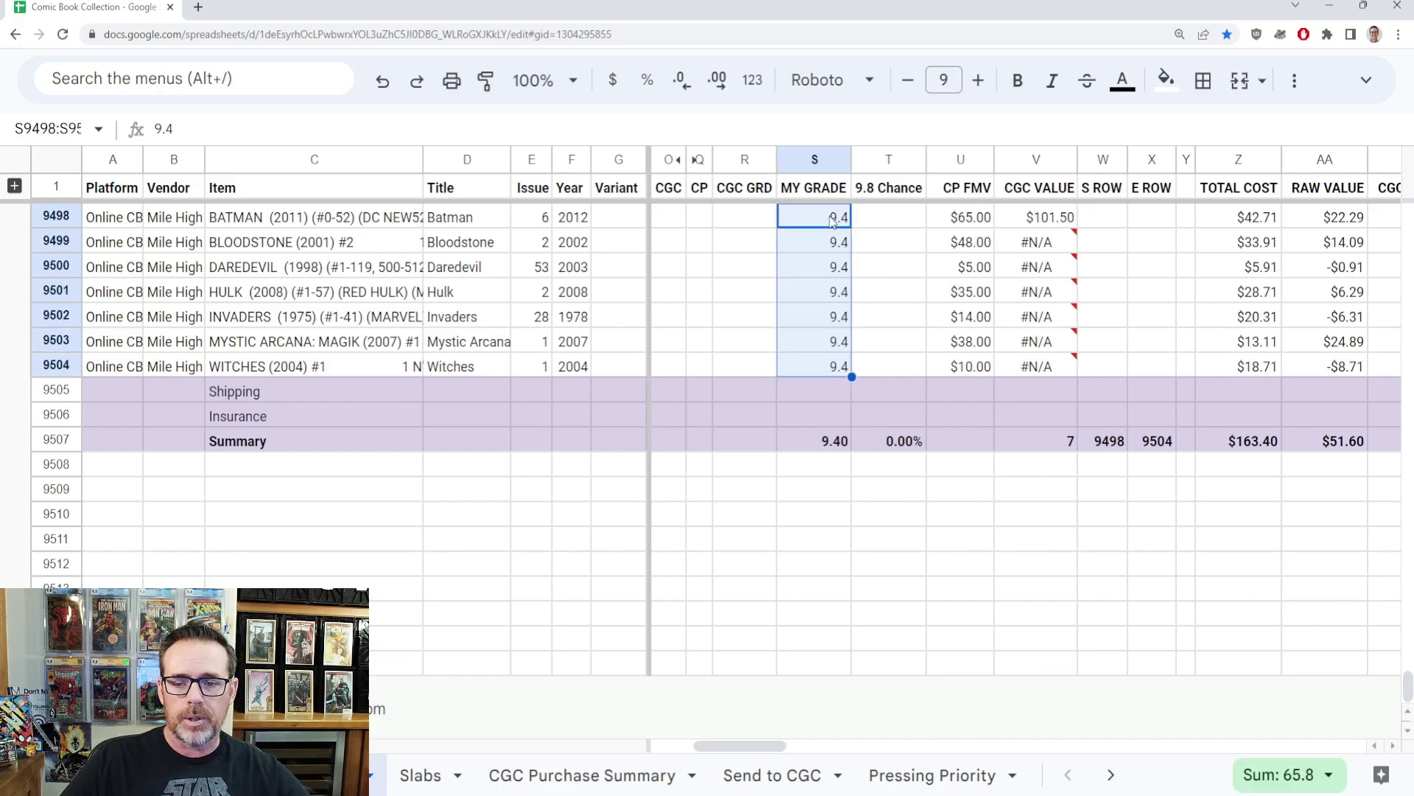
{"action": "left_click", "coordinate": [832, 221]}
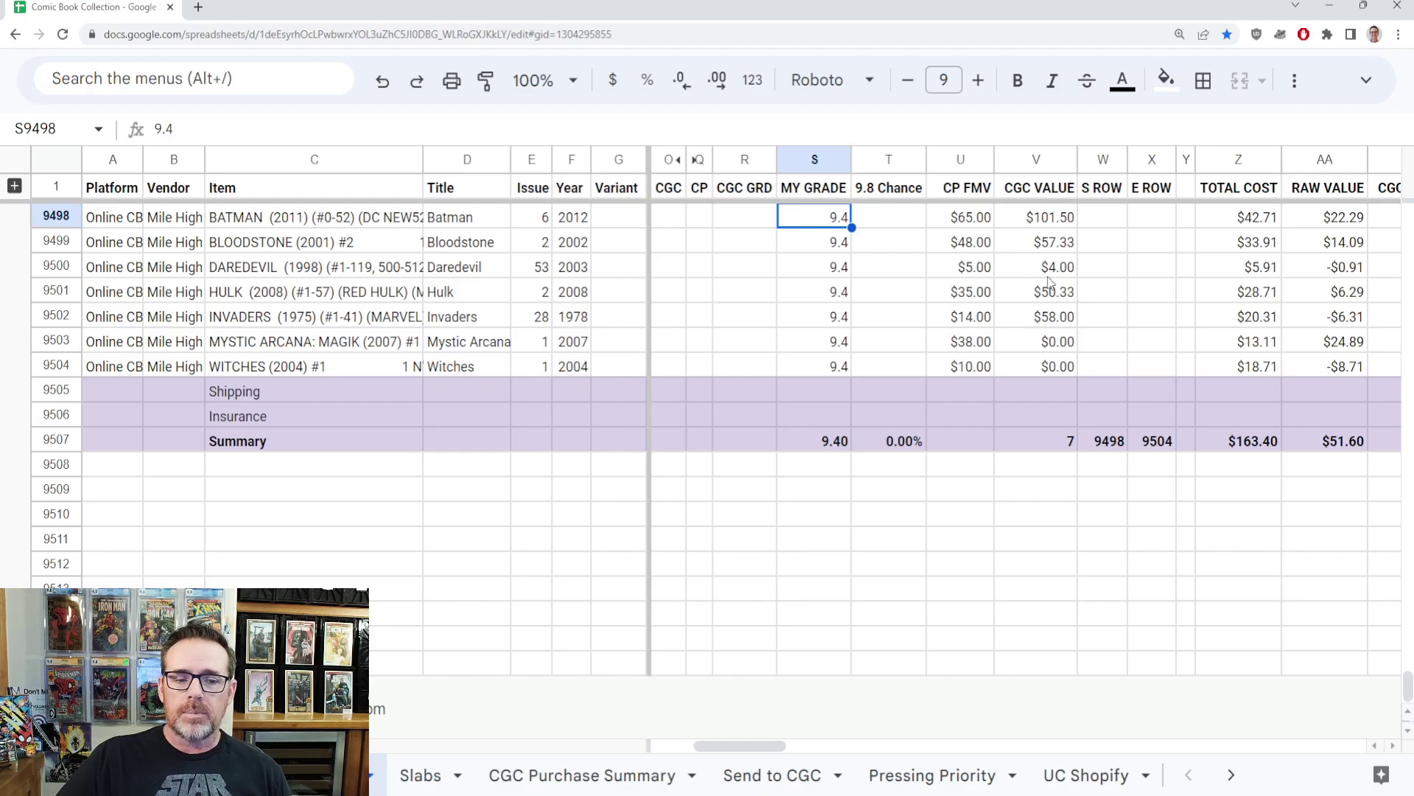
Examine the Batman row's CGC VALUE in column V, its TOTAL COST and its CGC VALUE result in column AB
{"action": "left_click", "coordinate": [1105, 224]}
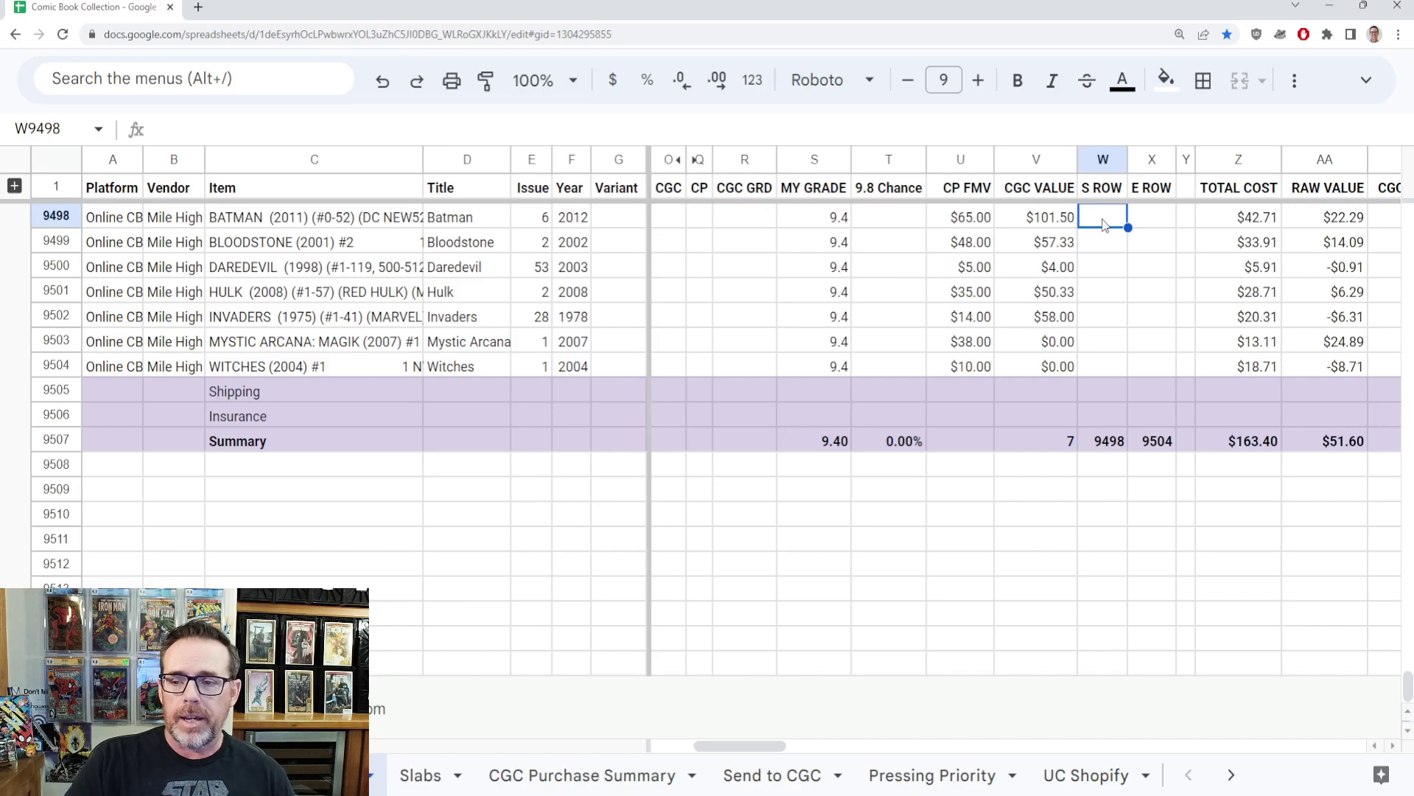
{"action": "key", "text": "Right"}
{"action": "key", "text": "Right"}
{"action": "key", "text": "Right"}
{"action": "key", "text": "Right"}
{"action": "key", "text": "Right"}
{"action": "key", "text": "Left"}
{"action": "key", "text": "Left"}
{"action": "key", "text": "Left"}
{"action": "key", "text": "Left"}
{"action": "key", "text": "Left"}
{"action": "key", "text": "Left"}
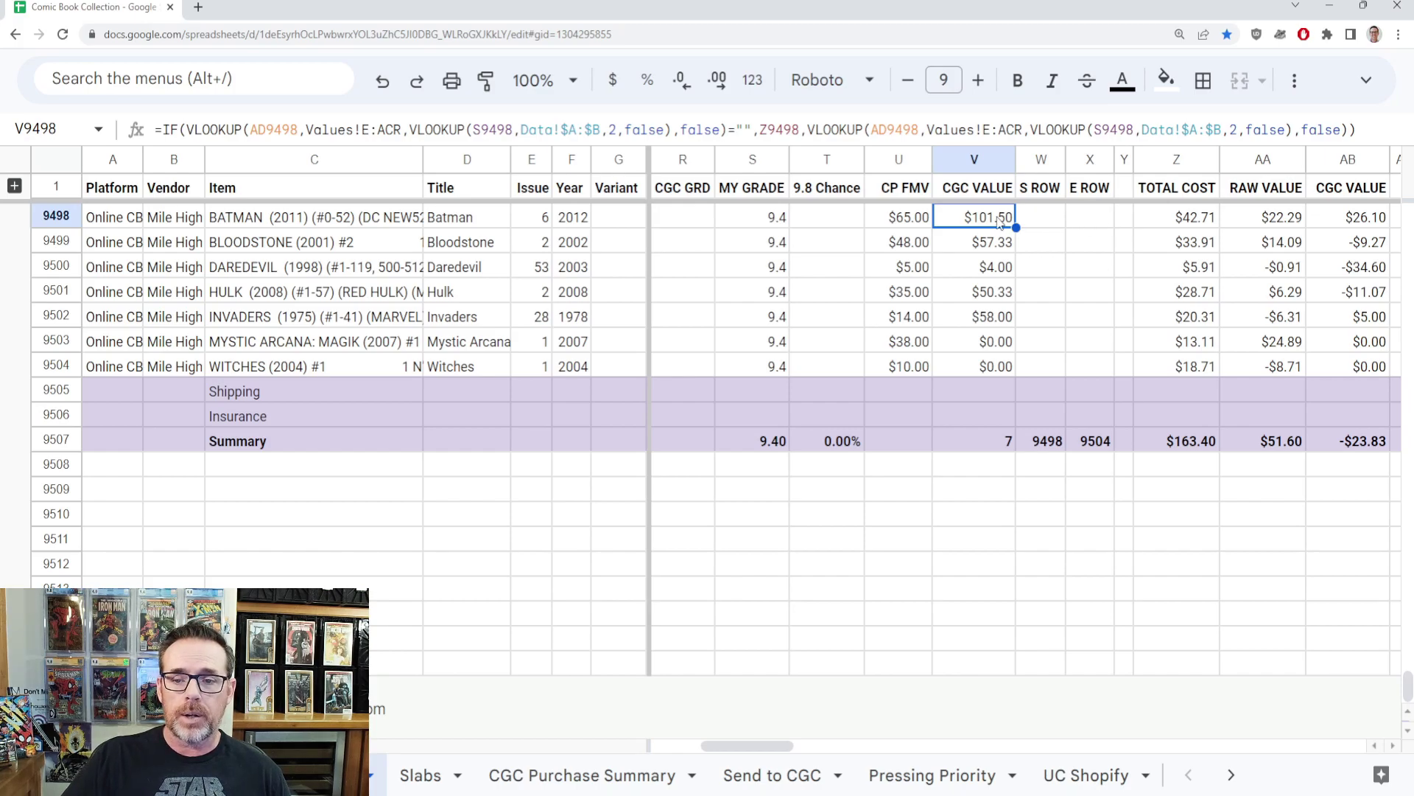
{"action": "left_click", "coordinate": [1158, 221]}
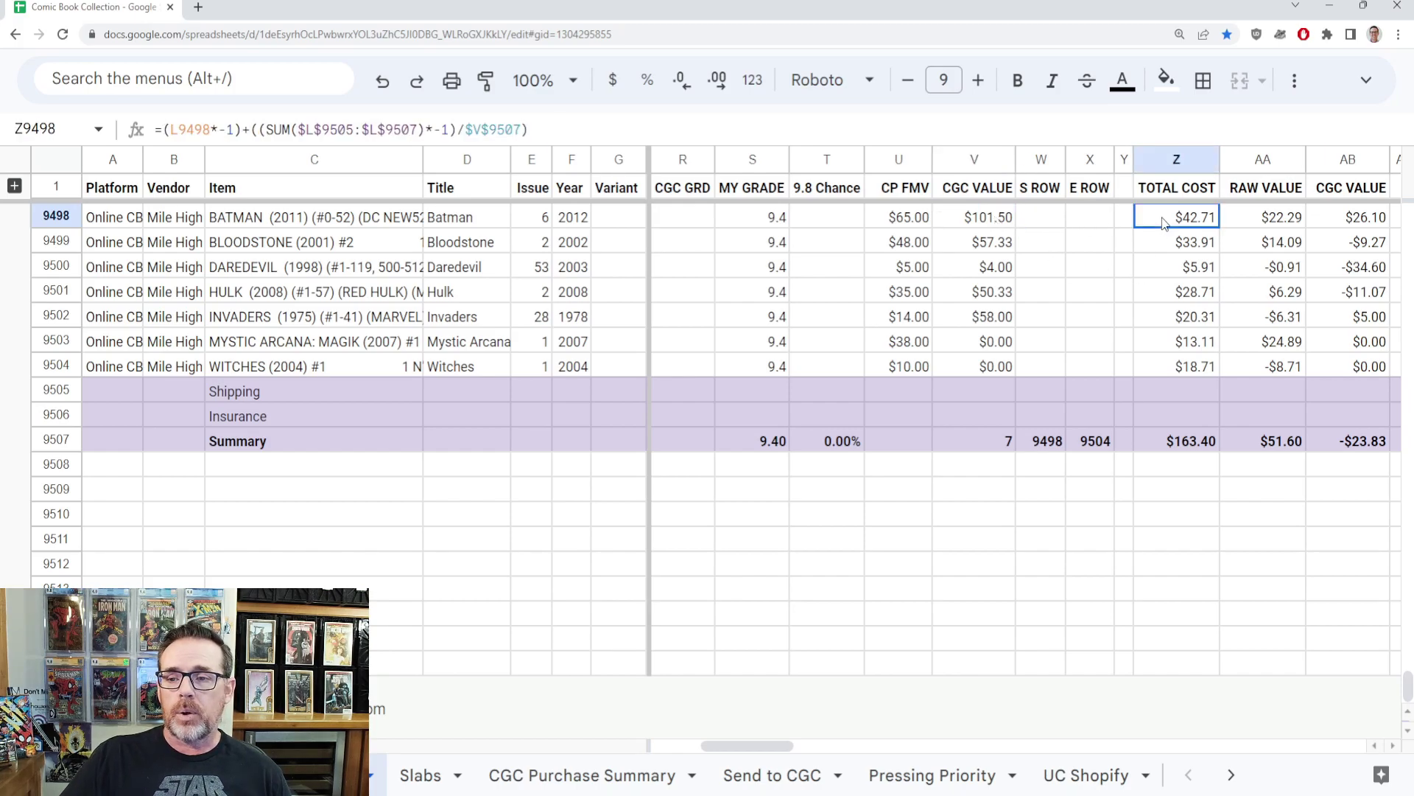
{"action": "left_click", "coordinate": [1334, 222]}
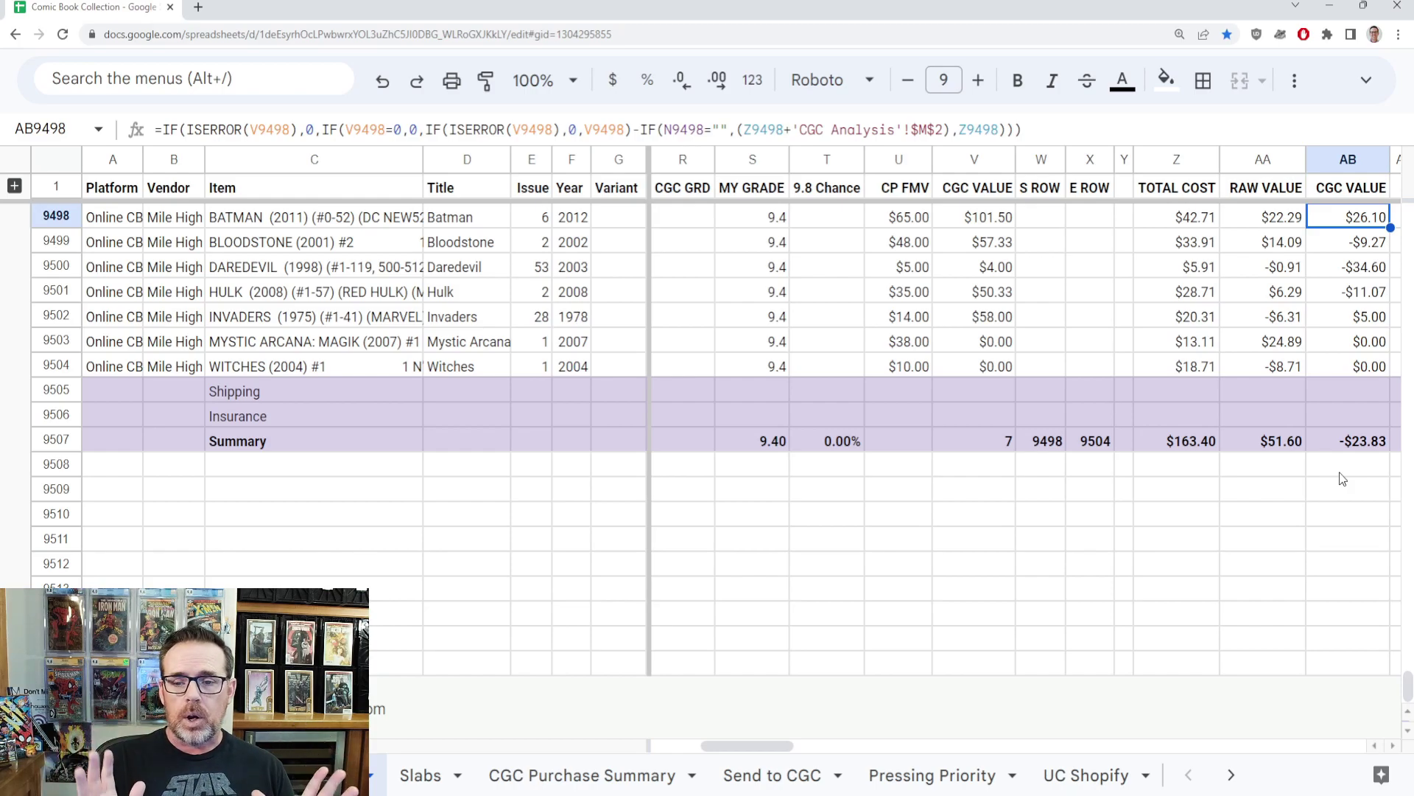
{"action": "left_click", "coordinate": [975, 322]}
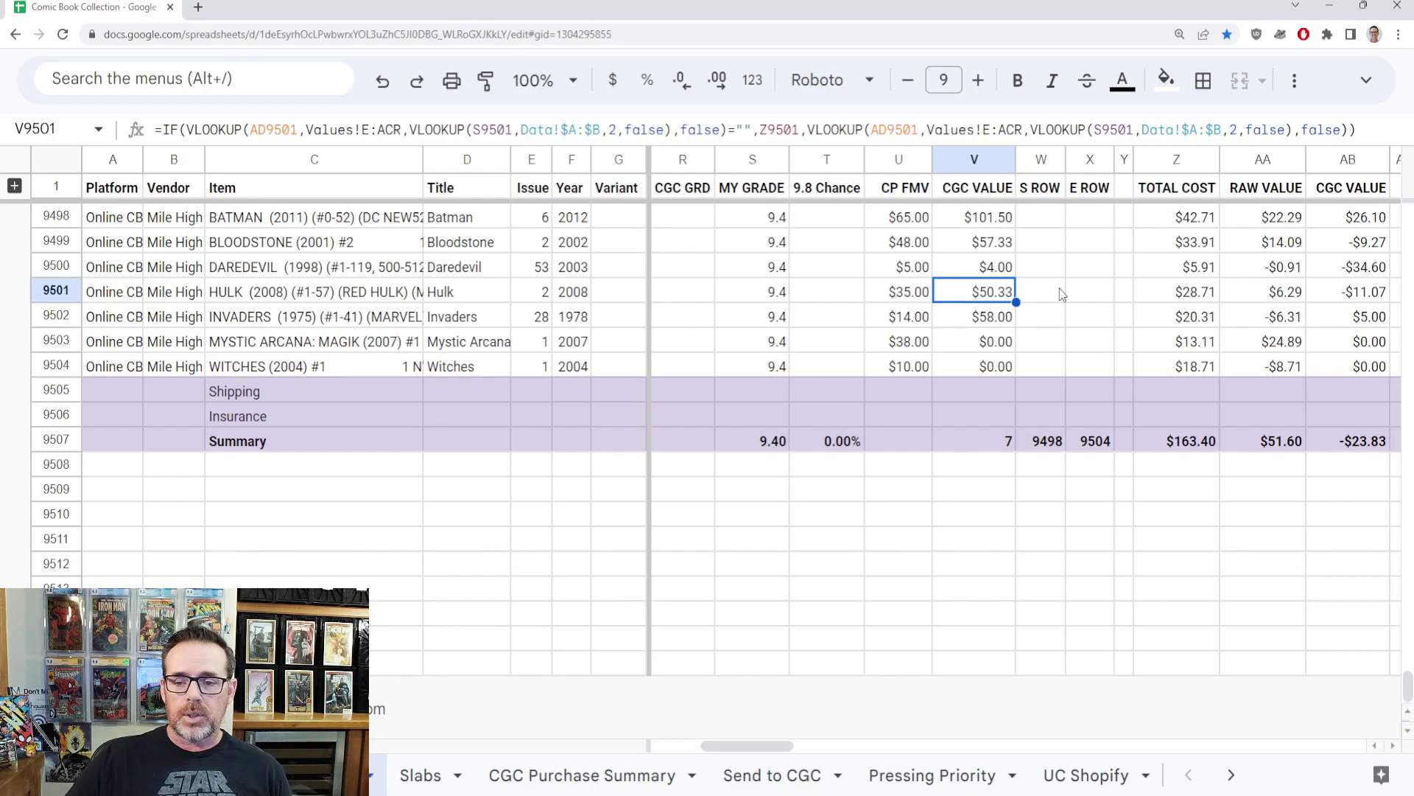
Set MY GRADE to 9.8 for all seven comics in S9498:S9504
{"action": "left_click", "coordinate": [768, 219]}
{"action": "type", "text": "9.8"}
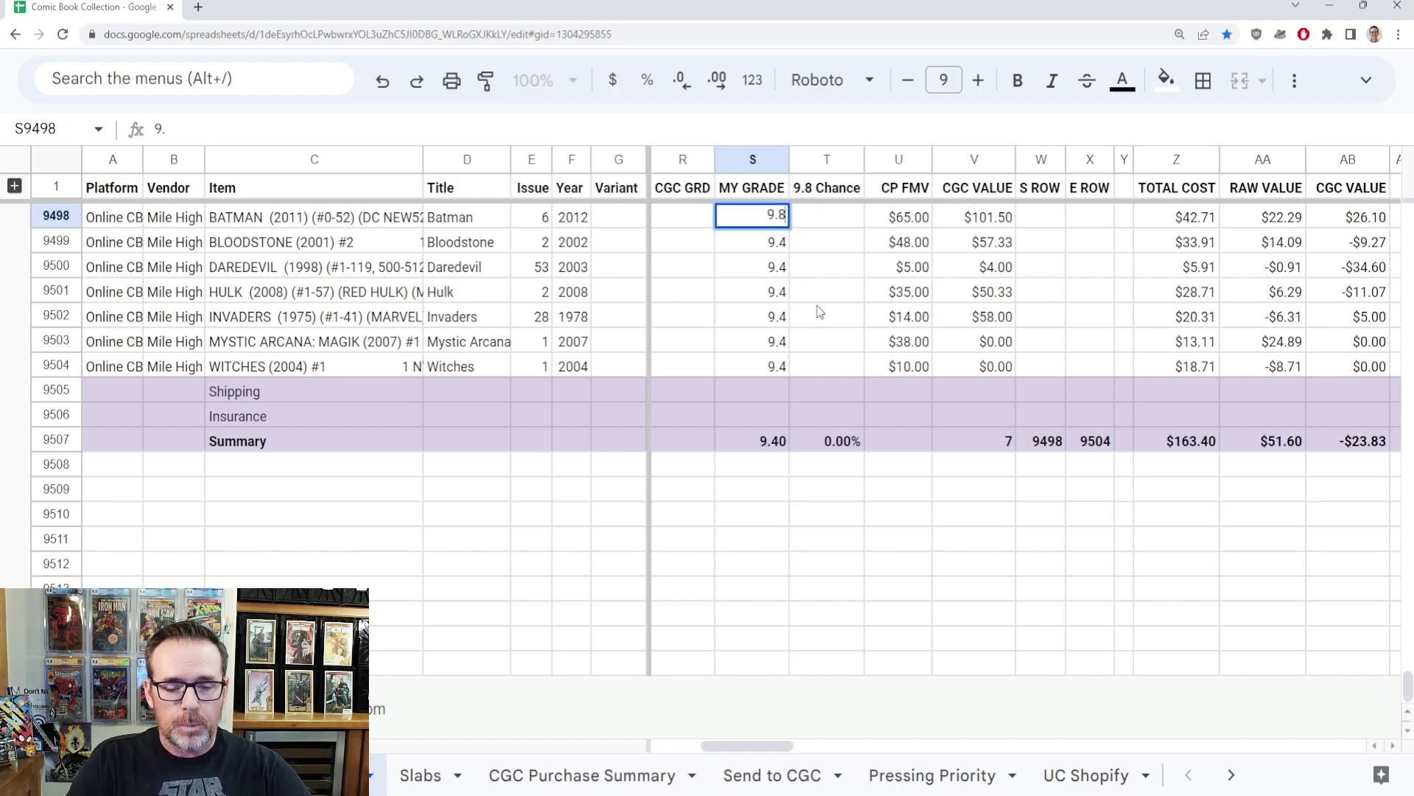
{"action": "key", "text": "Return"}
{"action": "key", "text": "Up"}
{"action": "key", "text": "shift+Down"}
{"action": "key", "text": "shift+Down"}
{"action": "key", "text": "shift+Down"}
{"action": "key", "text": "shift+Down"}
{"action": "key", "text": "shift+Down"}
{"action": "key", "text": "shift+Down"}
{"action": "key", "text": "ctrl+d"}
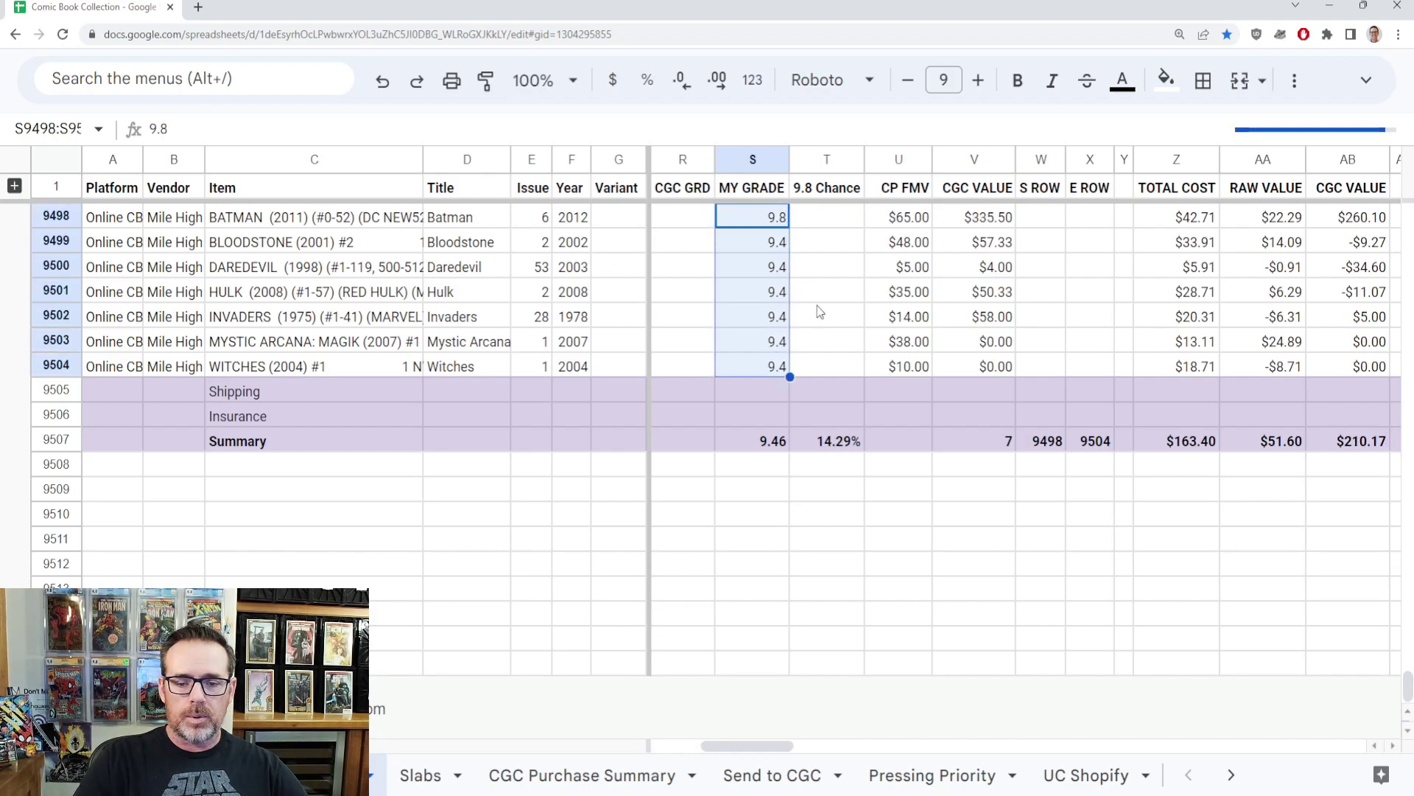
{"action": "key", "text": "Down"}
{"action": "key", "text": "Up"}
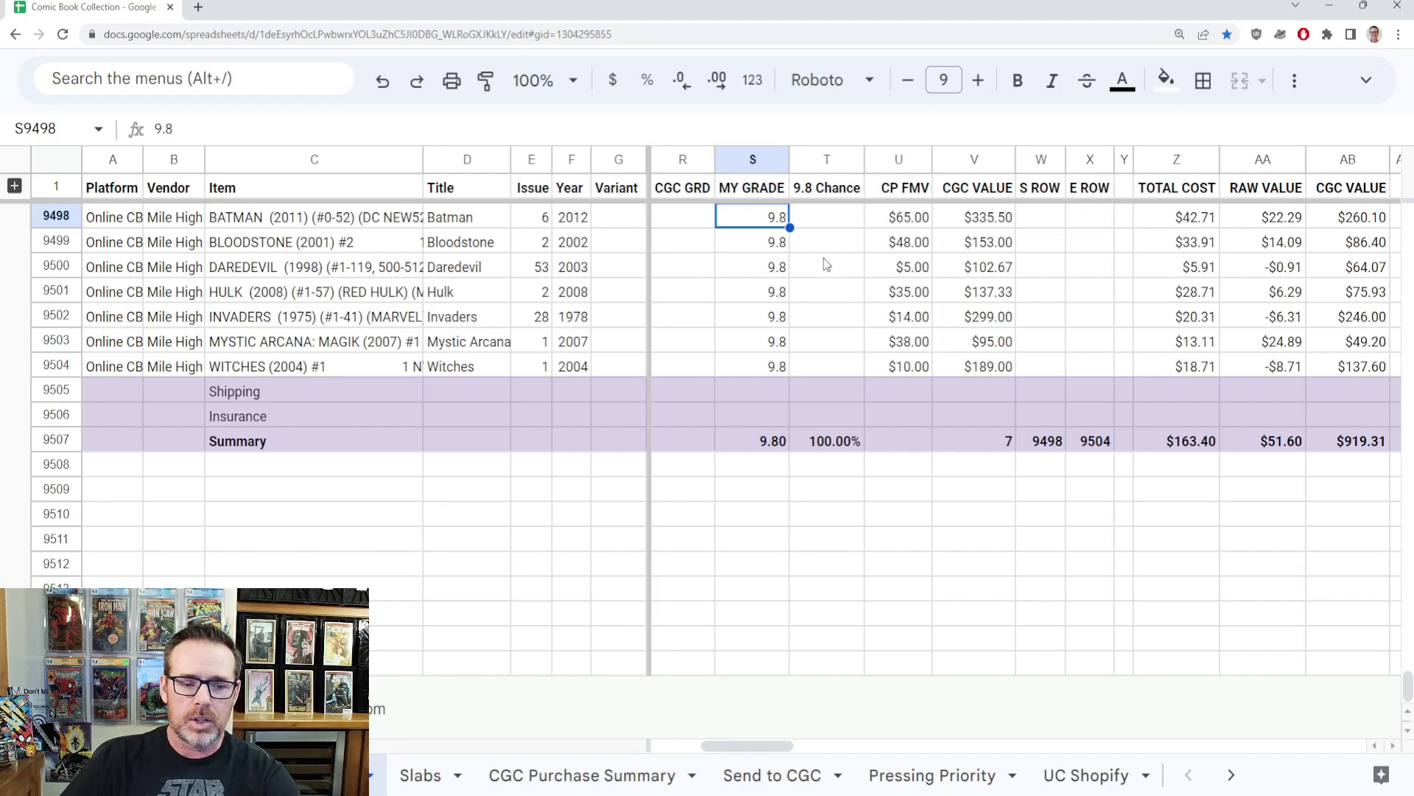
Review the Summary row's CGC VALUE total in AB9507 and the Mystic Arcana row's figures in columns AB back to W
{"action": "left_click", "coordinate": [1373, 443]}
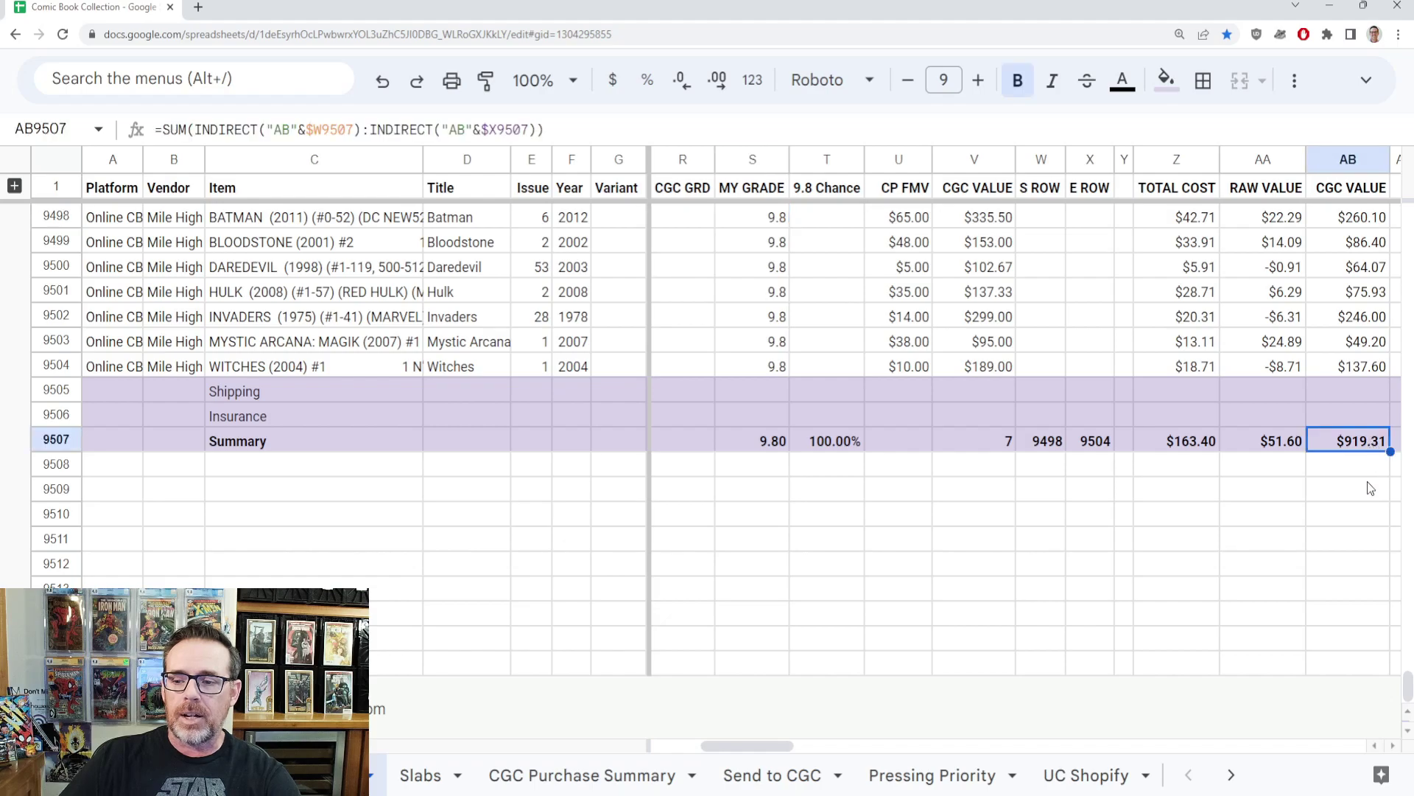
{"action": "left_click", "coordinate": [1366, 472]}
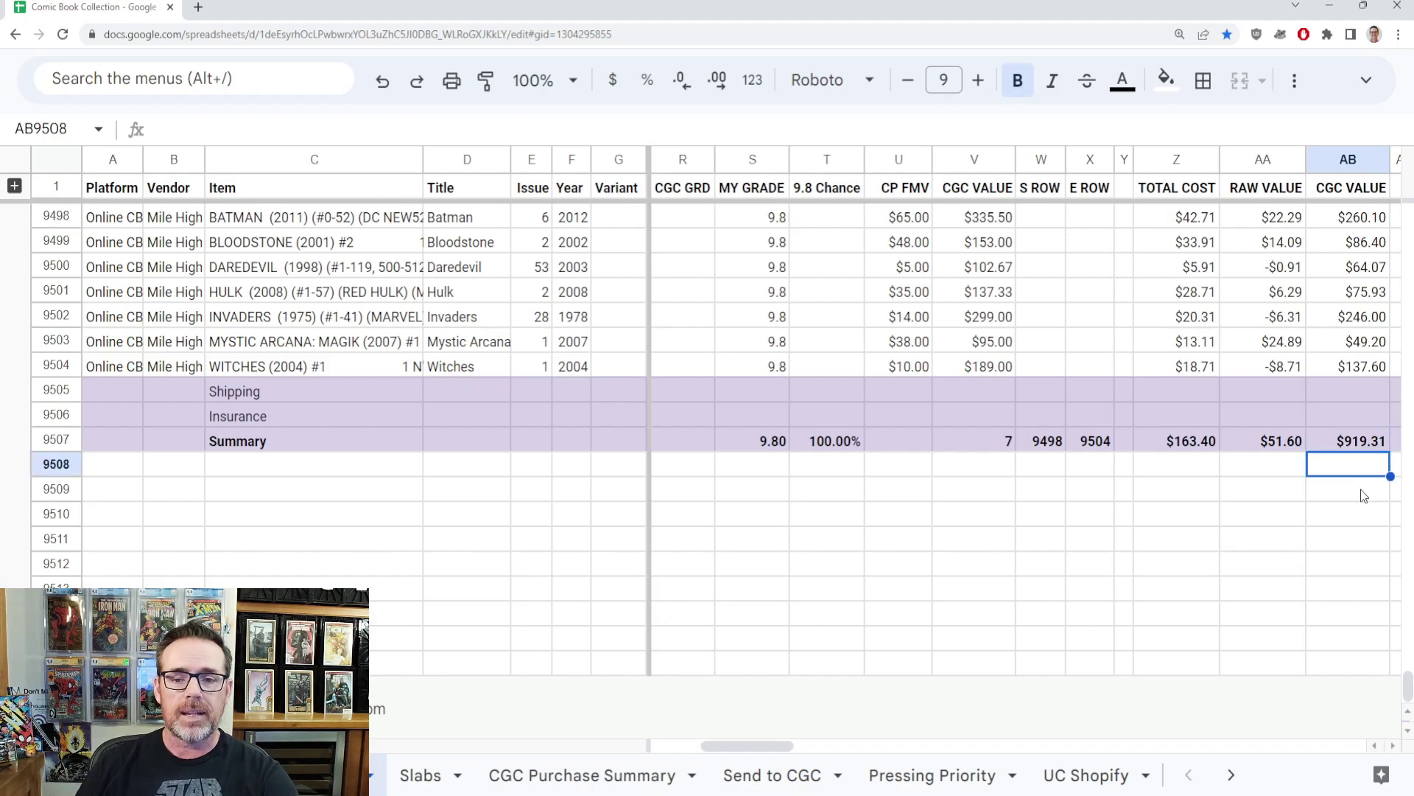
{"action": "key", "text": "Up"}
{"action": "key", "text": "Up"}
{"action": "key", "text": "Up"}
{"action": "key", "text": "Up"}
{"action": "key", "text": "Up"}
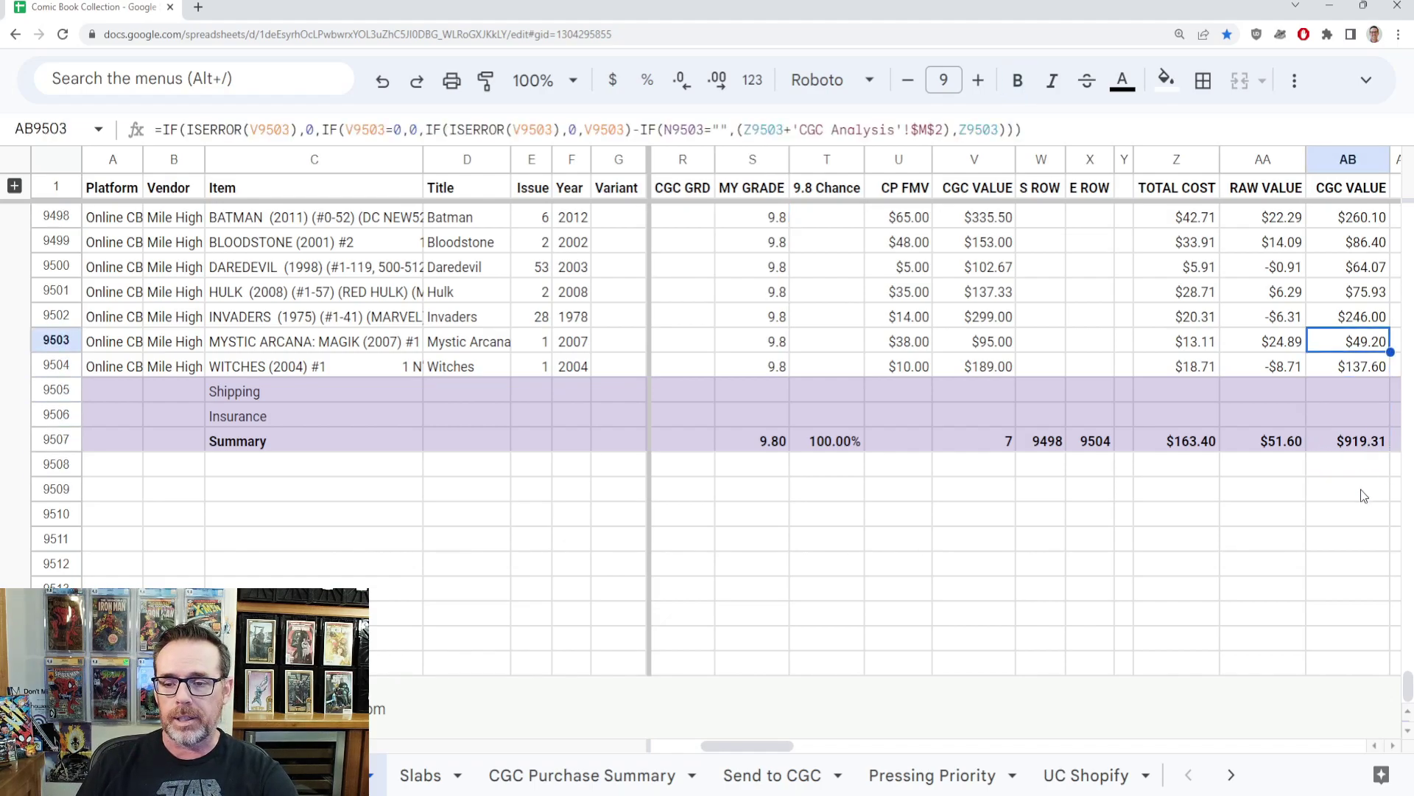
{"action": "key", "text": "Left"}
{"action": "key", "text": "Left"}
{"action": "key", "text": "Left"}
{"action": "key", "text": "Left"}
{"action": "key", "text": "Left"}
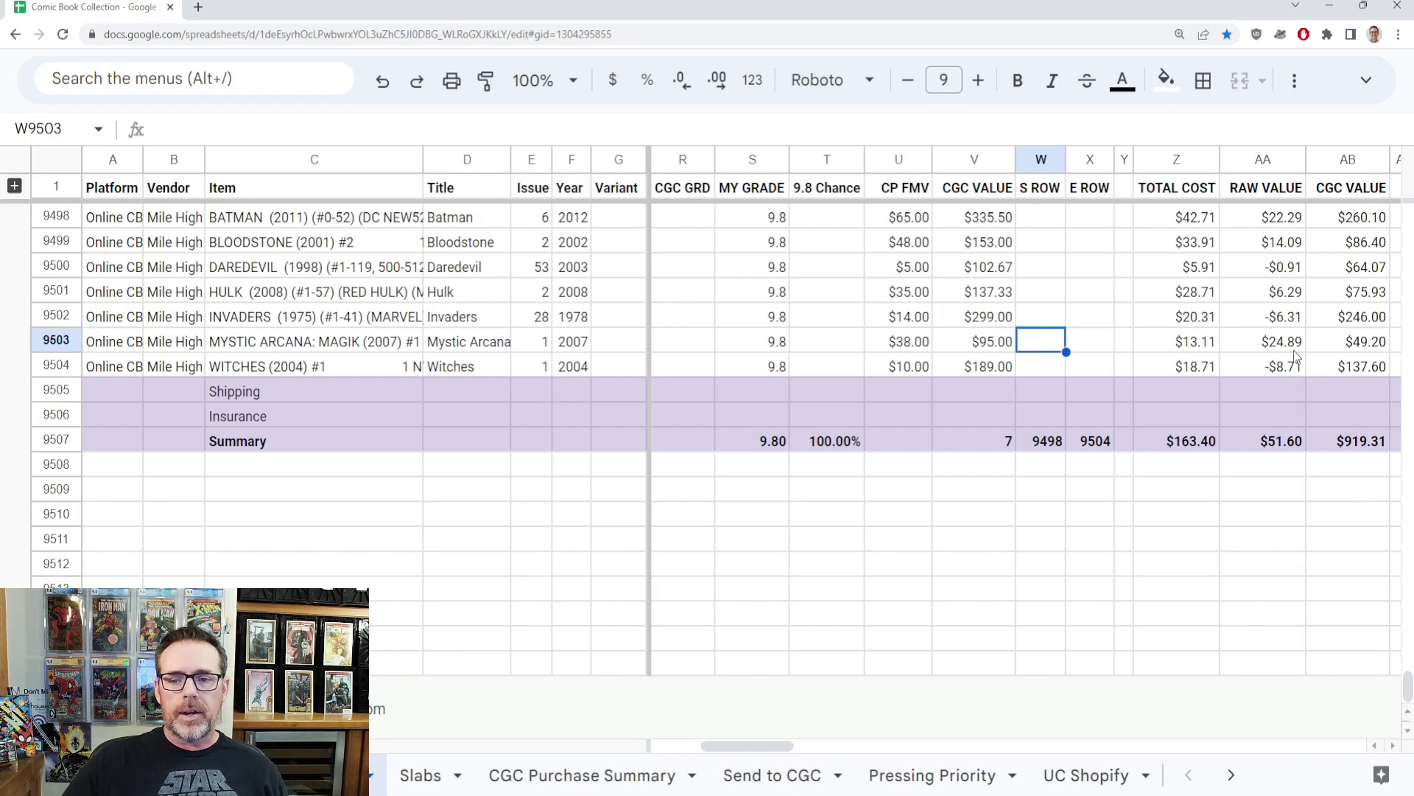
Examine the column V CGC VALUE of the Batman, Bloodstone, Invaders, Witches and Mystic Arcana comics
{"action": "left_click", "coordinate": [1004, 224]}
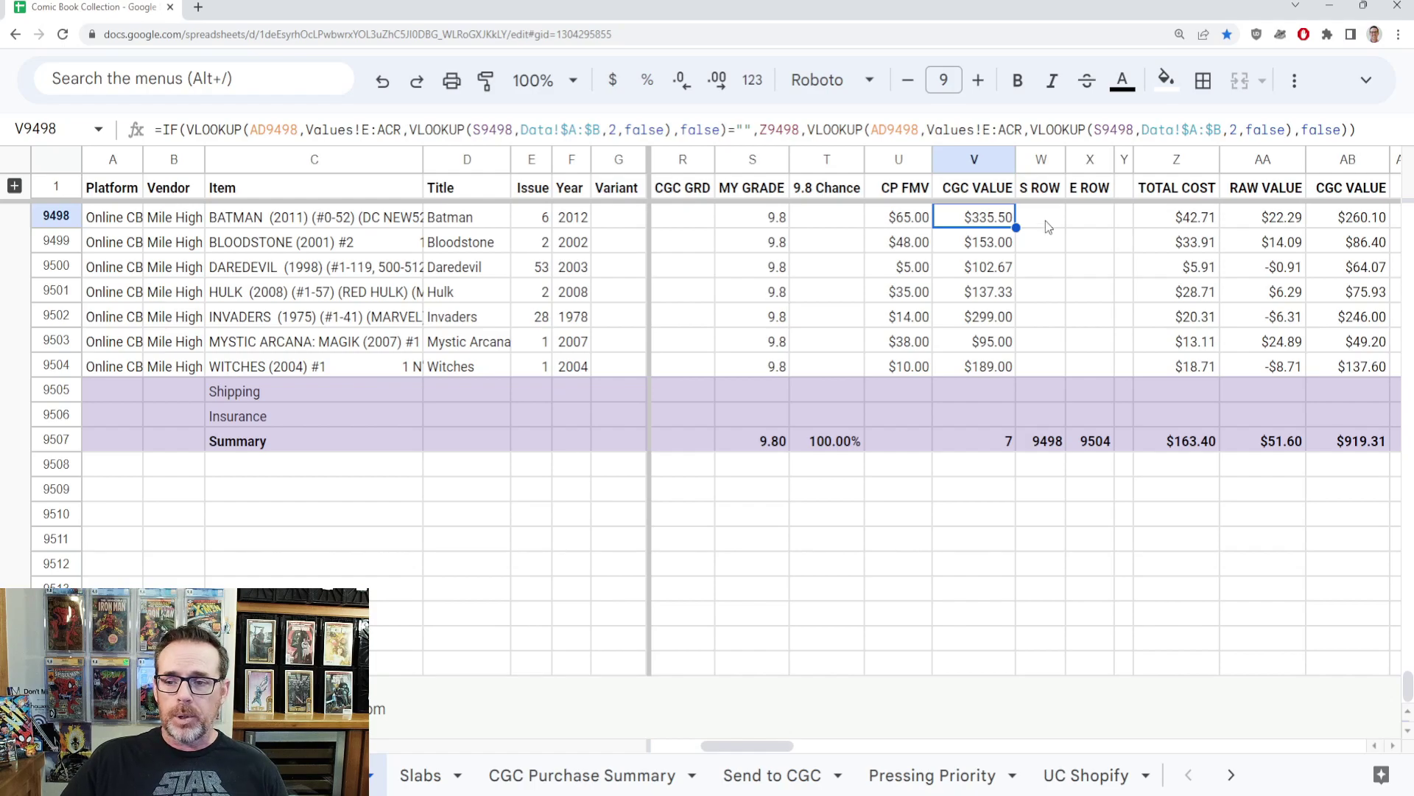
{"action": "left_click", "coordinate": [1002, 248]}
{"action": "left_click", "coordinate": [1001, 316]}
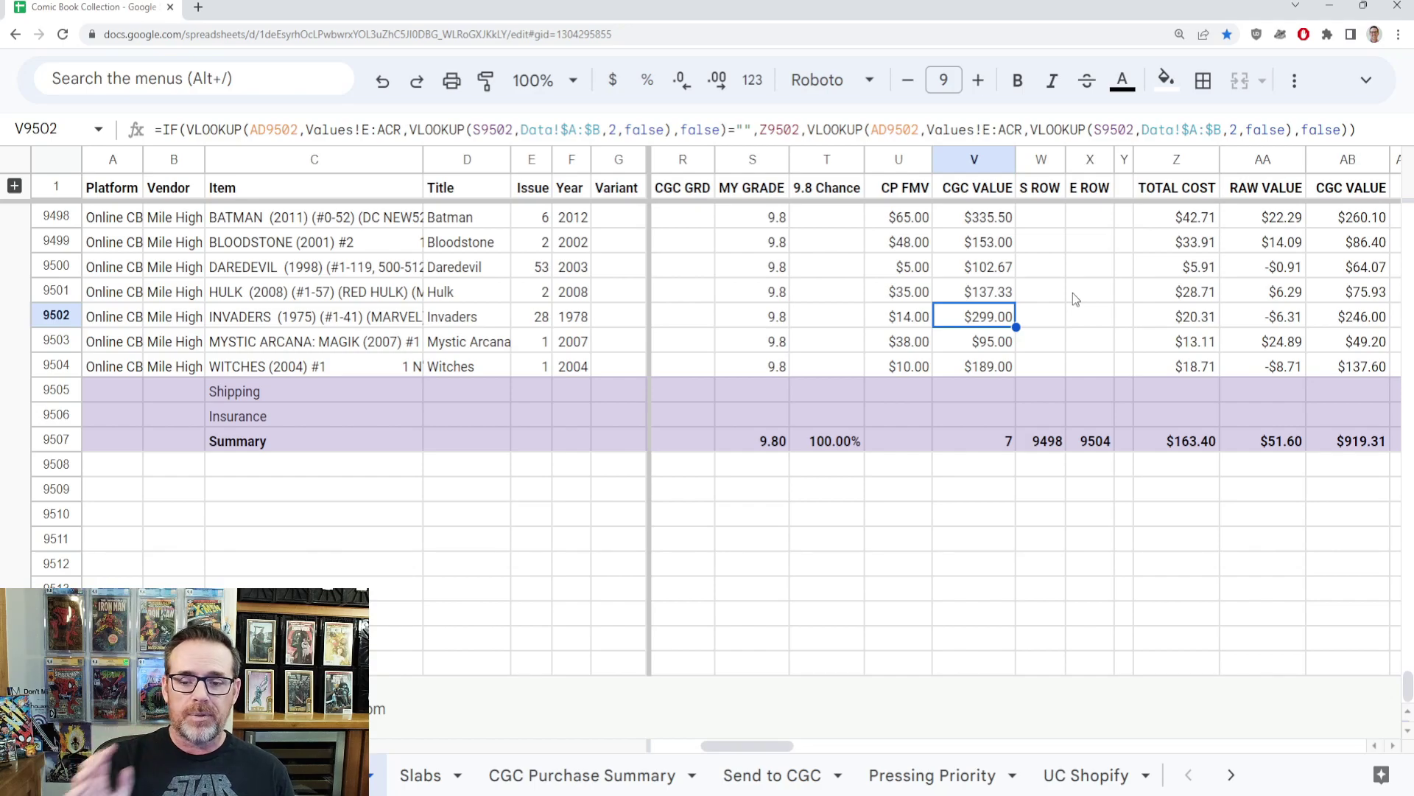
{"action": "left_click", "coordinate": [1009, 367]}
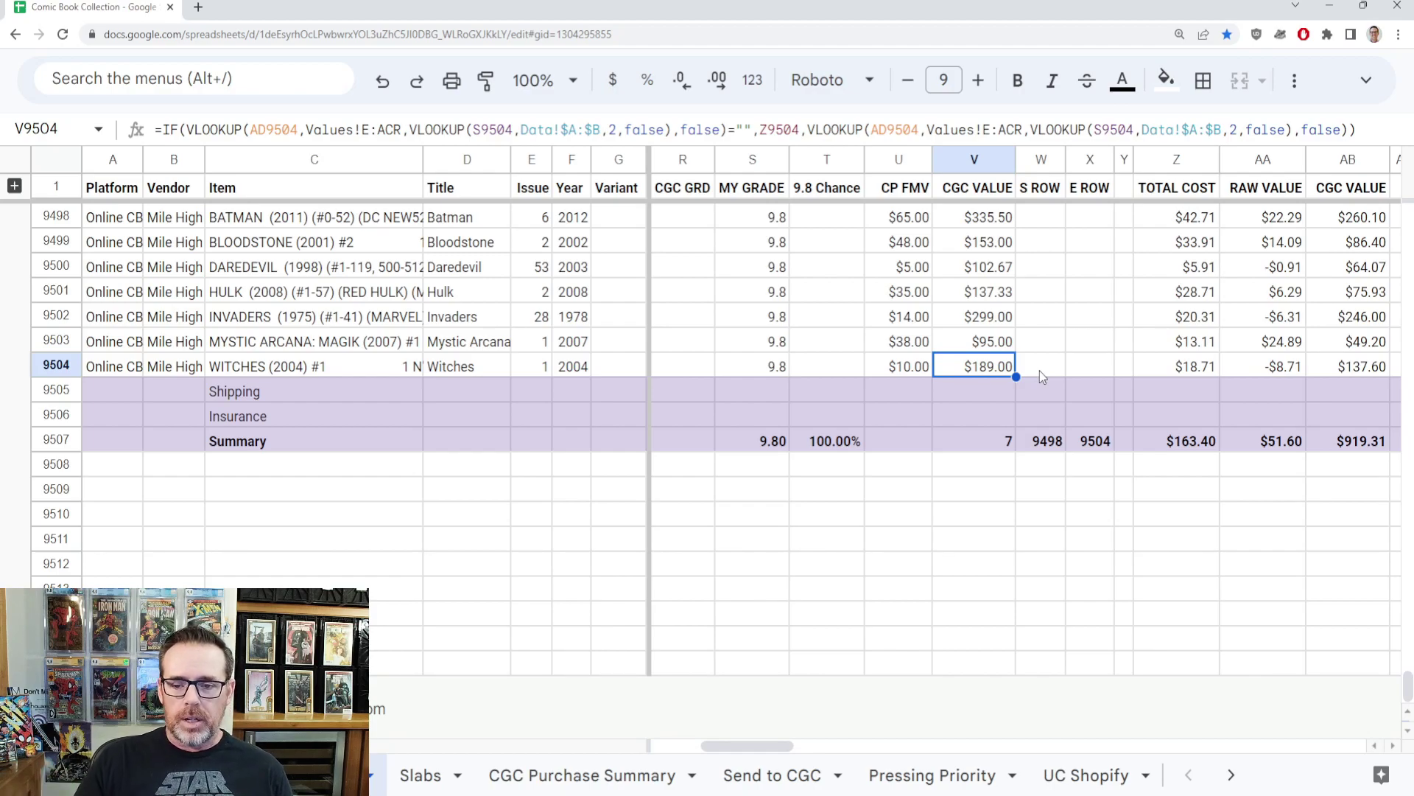
{"action": "key", "text": "Up"}
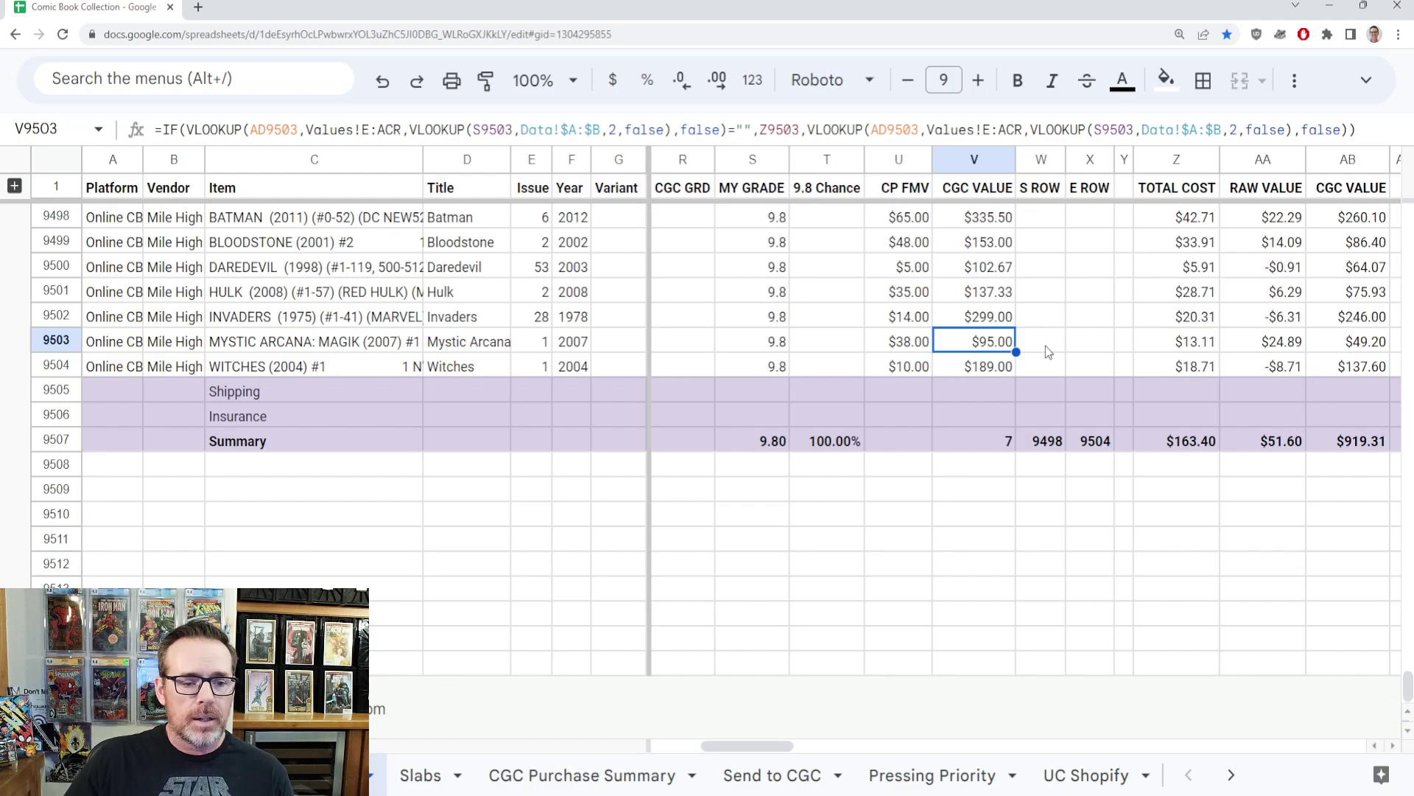